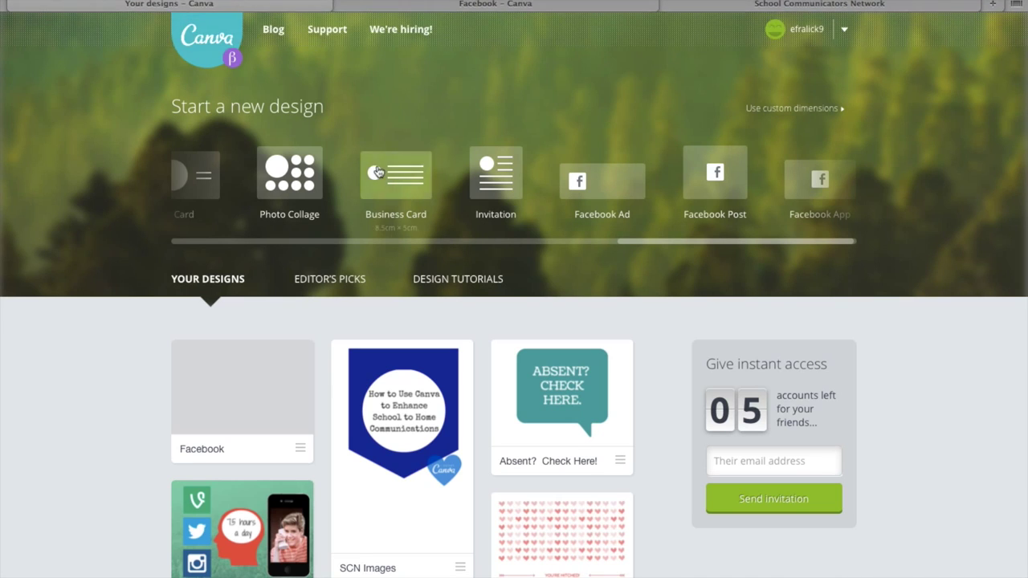
Step: Create a new Facebook Cover design and title it "SCN Facebook"
{"action": "scroll", "coordinate": [377, 173], "scroll_direction": "left", "scroll_amount": 15}
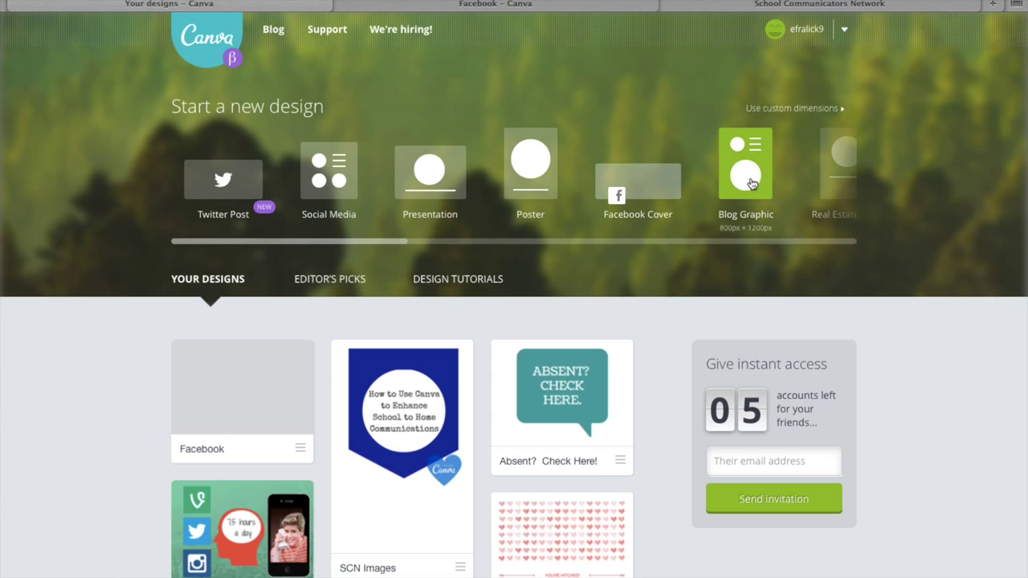
{"action": "left_click", "coordinate": [650, 193]}
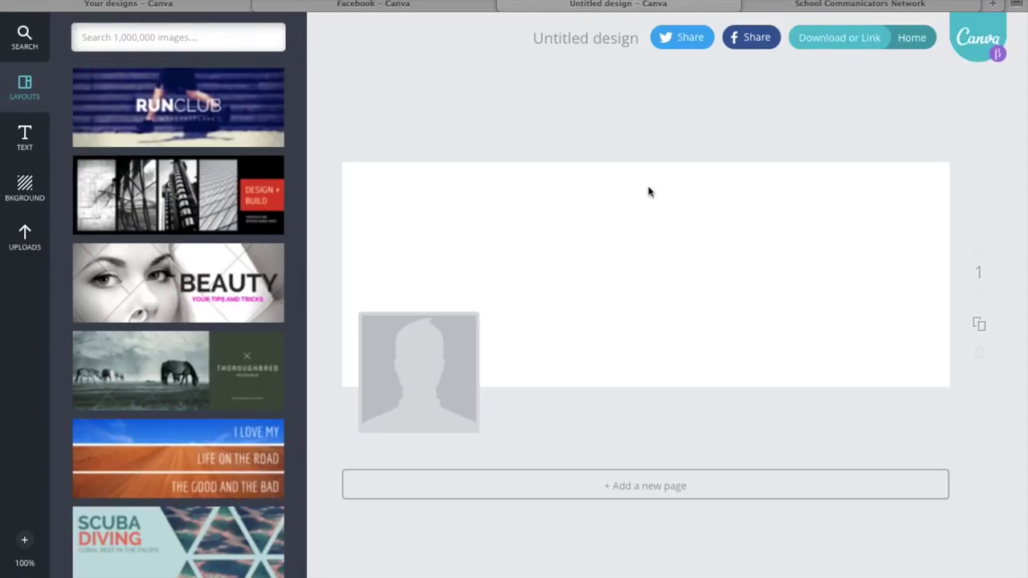
{"action": "left_click", "coordinate": [591, 38]}
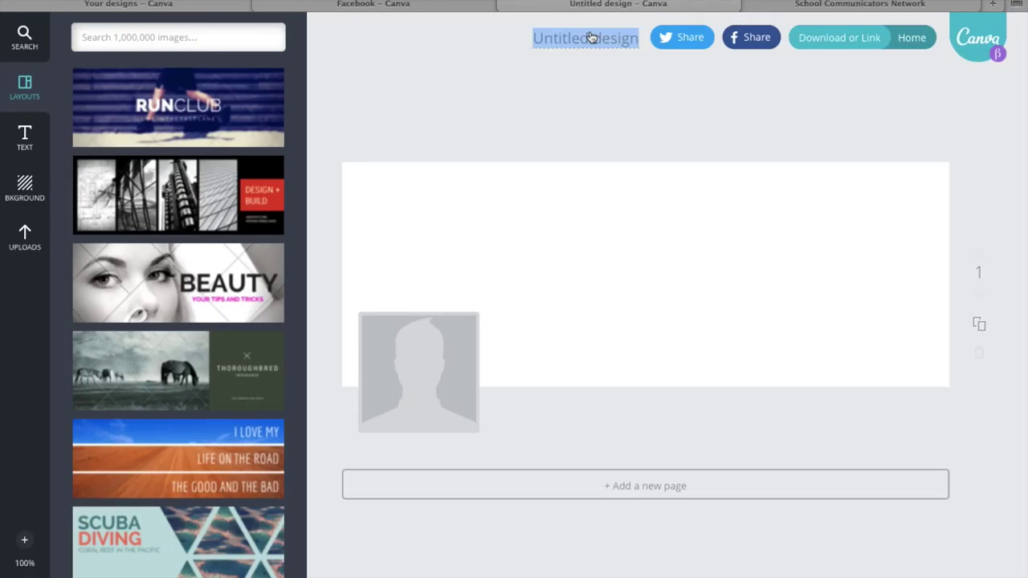
{"action": "type", "text": "F"}
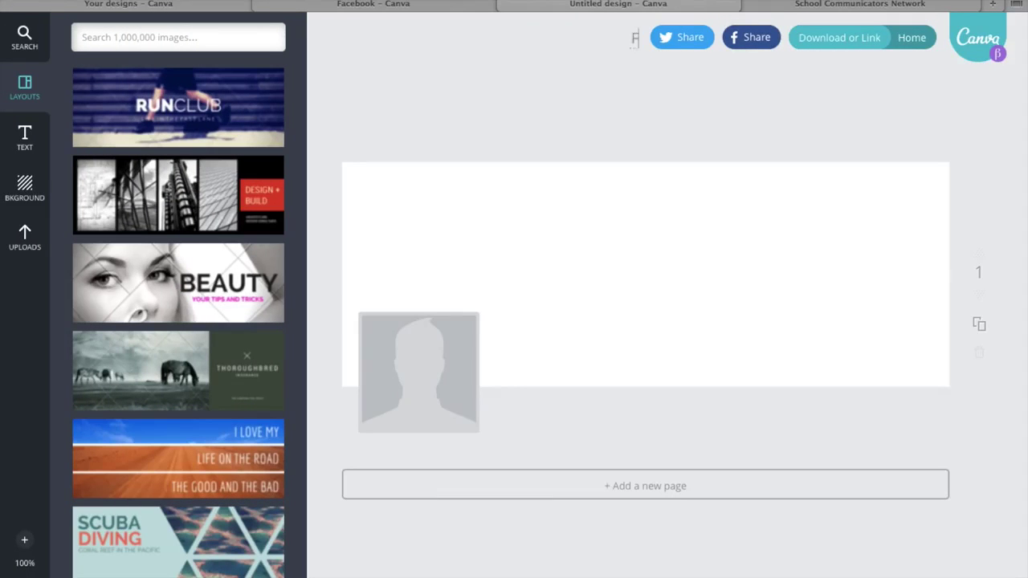
{"action": "type", "text": "CN Facebook"}
{"action": "left_click", "coordinate": [543, 92]}
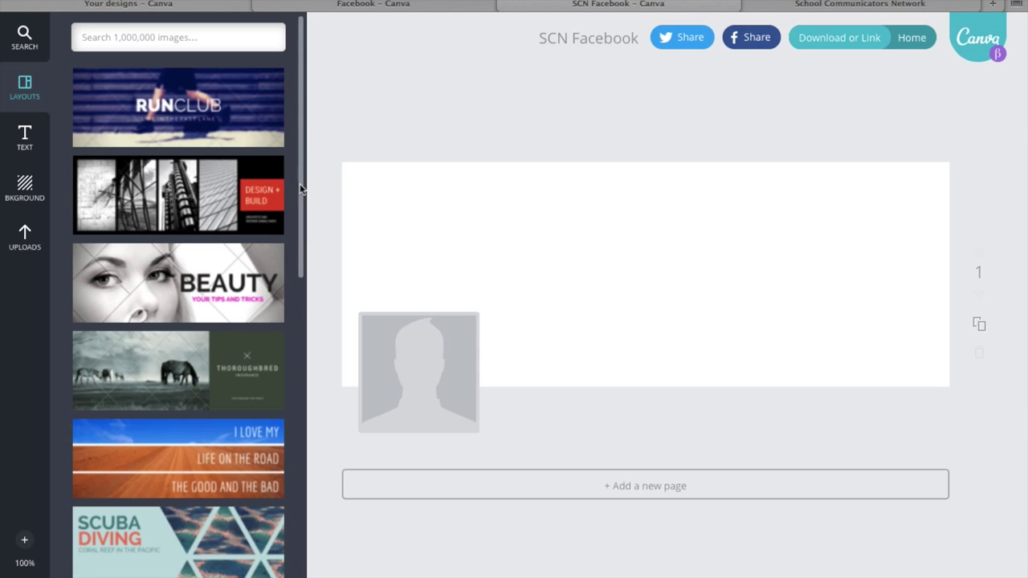
Step: Browse the available Facebook cover layouts to examine their styles and arrangements
{"action": "scroll", "coordinate": [147, 349], "scroll_direction": "down", "scroll_amount": 4}
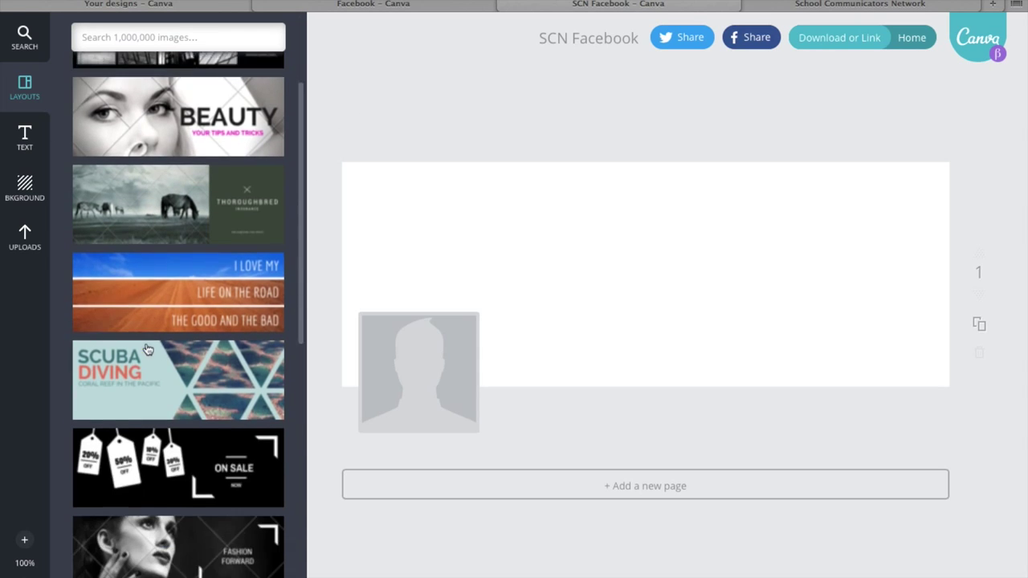
{"action": "scroll", "coordinate": [147, 349], "scroll_direction": "down", "scroll_amount": 3}
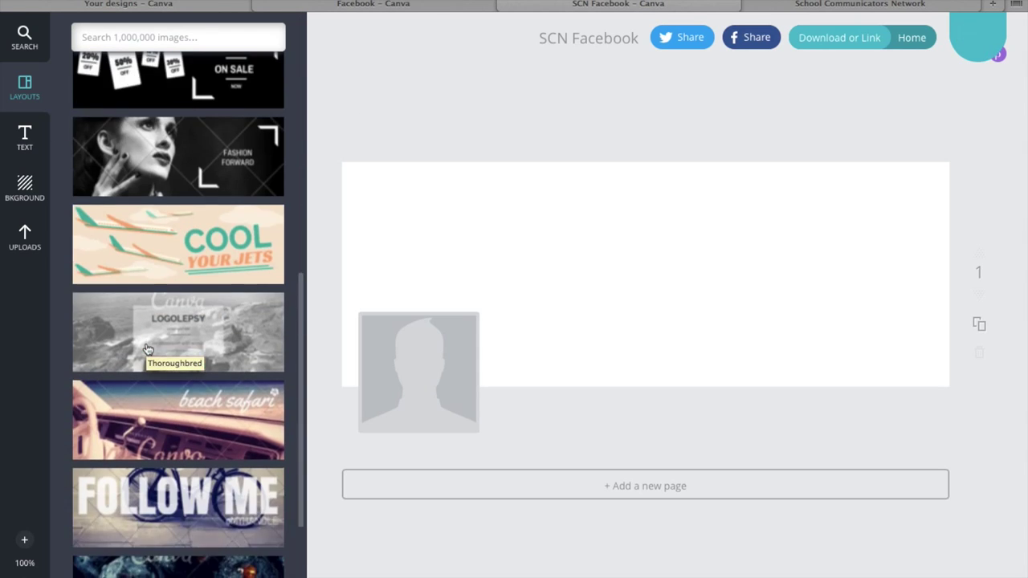
{"action": "scroll", "coordinate": [148, 341], "scroll_direction": "down", "scroll_amount": 3}
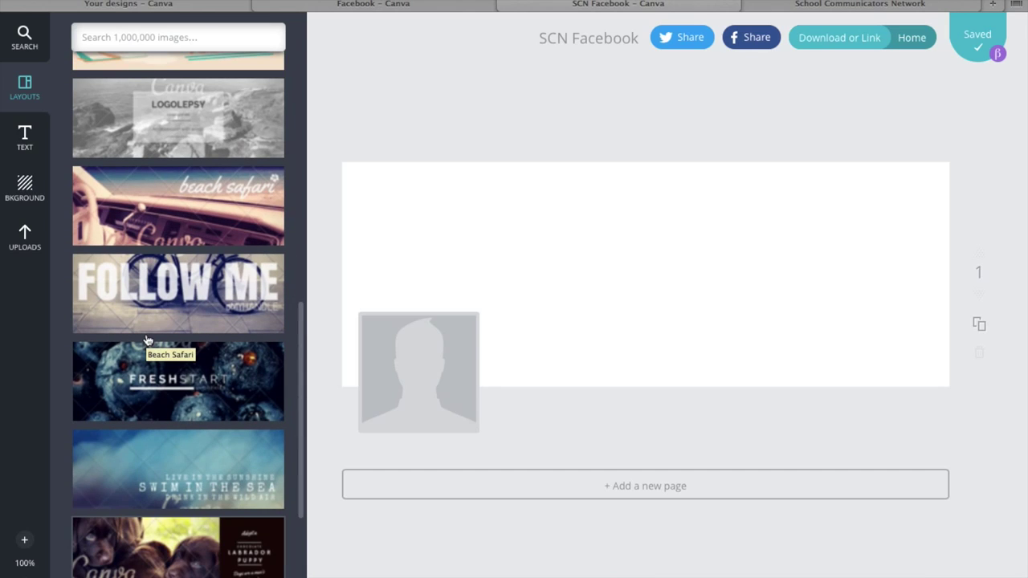
{"action": "scroll", "coordinate": [146, 296], "scroll_direction": "down", "scroll_amount": 2}
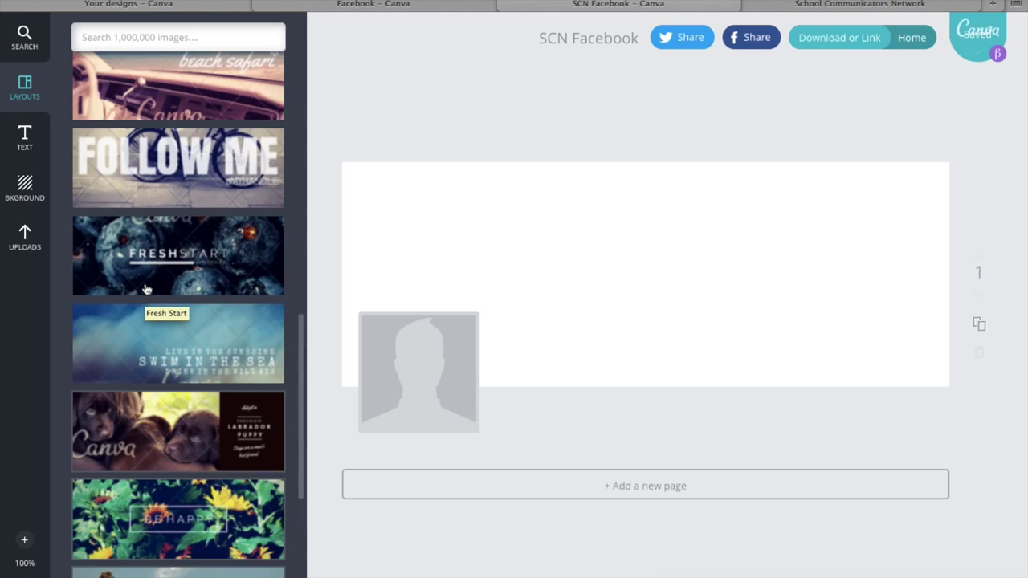
{"action": "scroll", "coordinate": [146, 289], "scroll_direction": "down", "scroll_amount": 8}
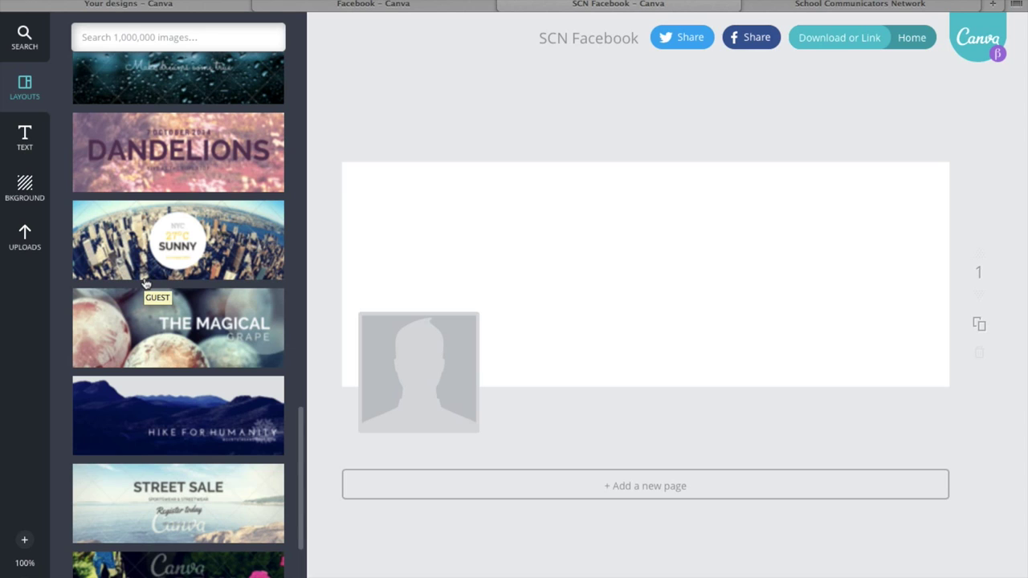
{"action": "scroll", "coordinate": [145, 283], "scroll_direction": "down", "scroll_amount": 2}
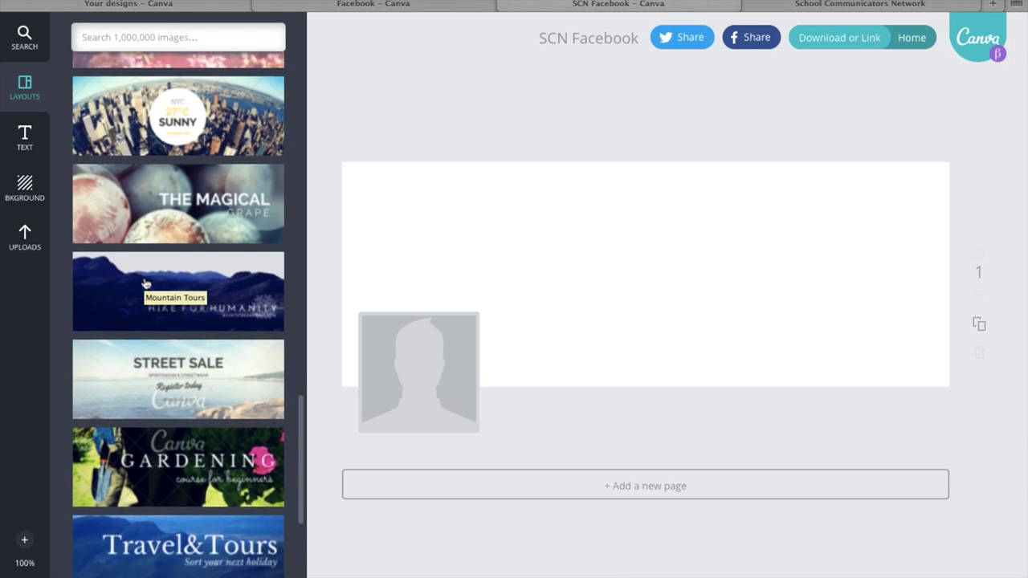
{"action": "scroll", "coordinate": [146, 283], "scroll_direction": "down", "scroll_amount": 4}
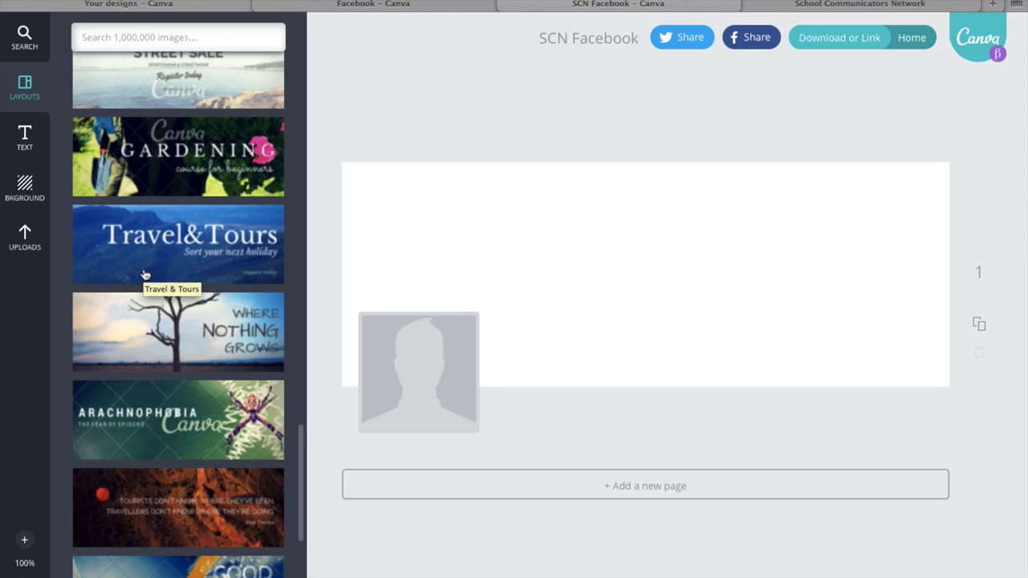
{"action": "scroll", "coordinate": [145, 275], "scroll_direction": "down", "scroll_amount": 4}
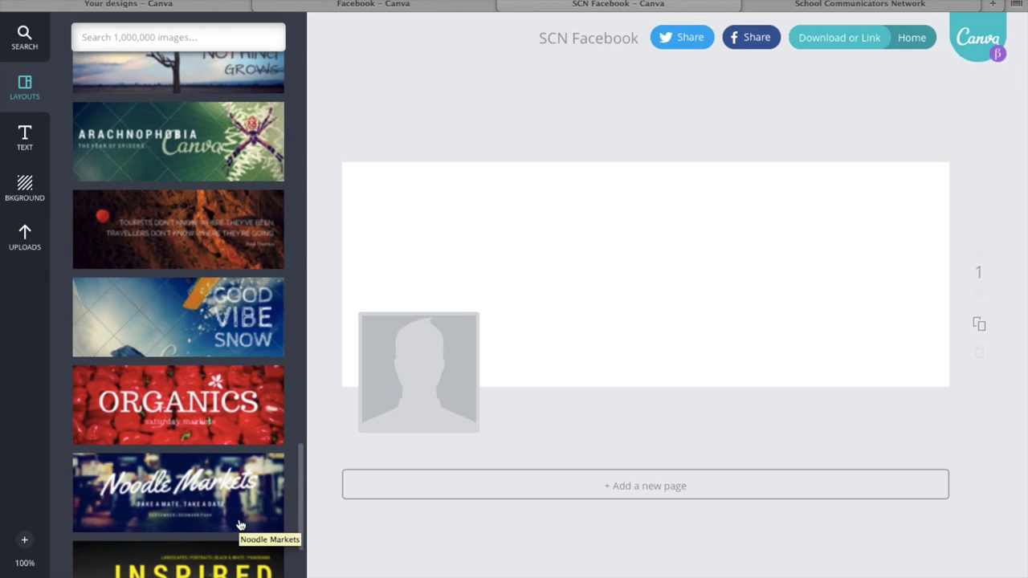
{"action": "scroll", "coordinate": [238, 527], "scroll_direction": "down", "scroll_amount": 7}
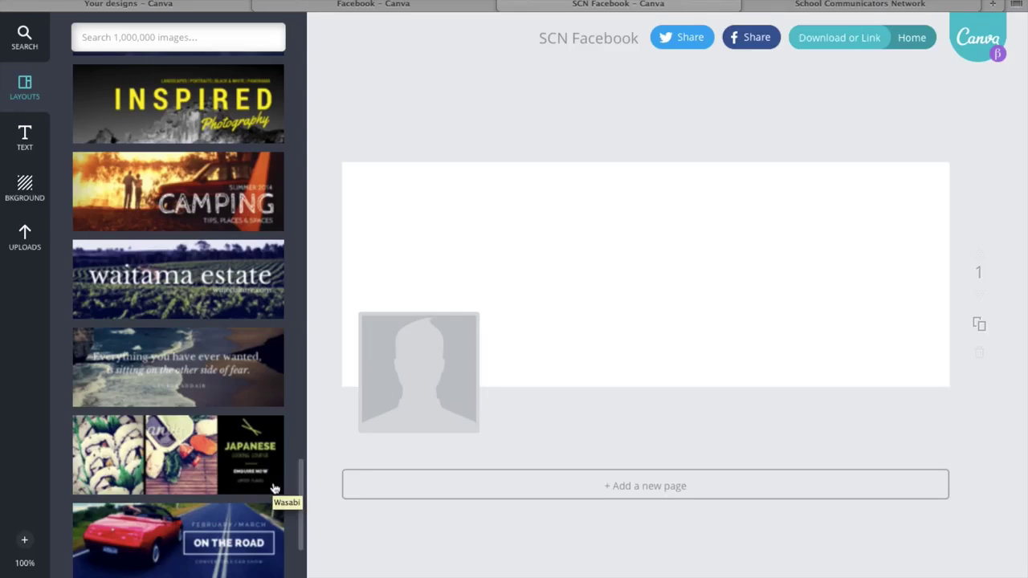
Step: Add a subtitle text box to the blank cover and select its placeholder text
{"action": "left_click", "coordinate": [24, 138]}
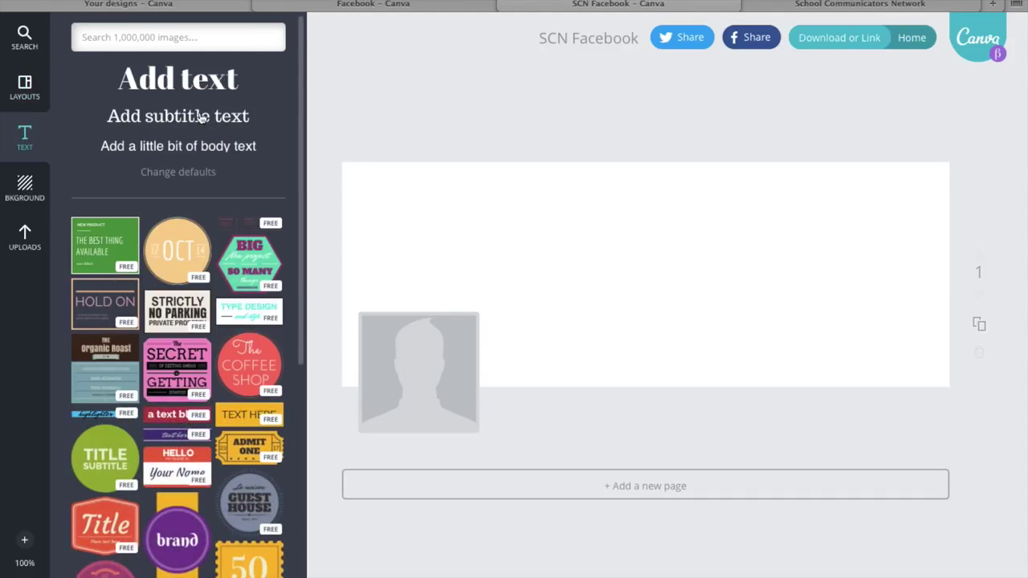
{"action": "left_click", "coordinate": [202, 117]}
{"action": "left_click", "coordinate": [671, 272]}
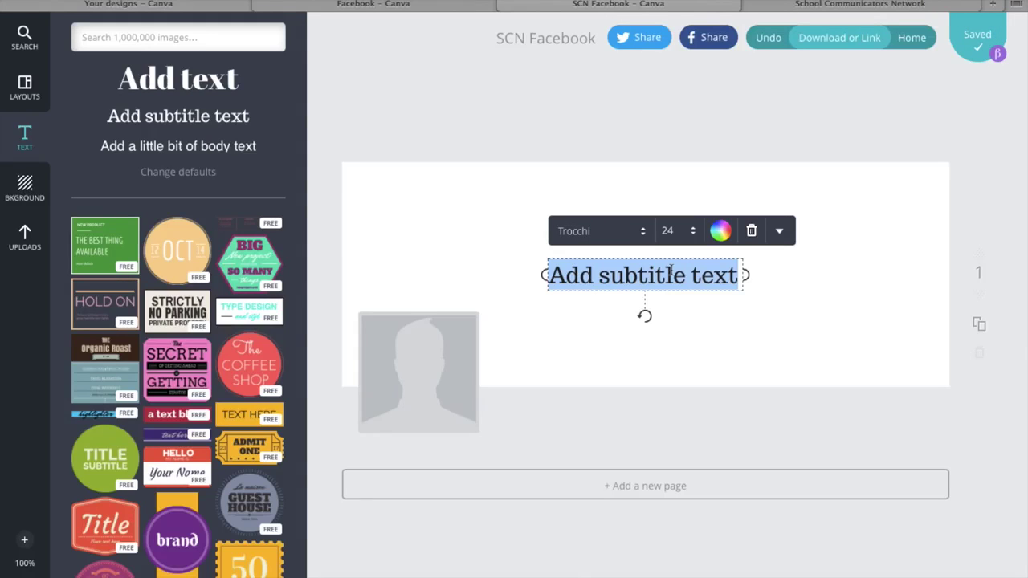
Step: Change the subtitle text's color to dark blue with color code 030463
{"action": "left_click", "coordinate": [721, 230]}
{"action": "left_click", "coordinate": [737, 191]}
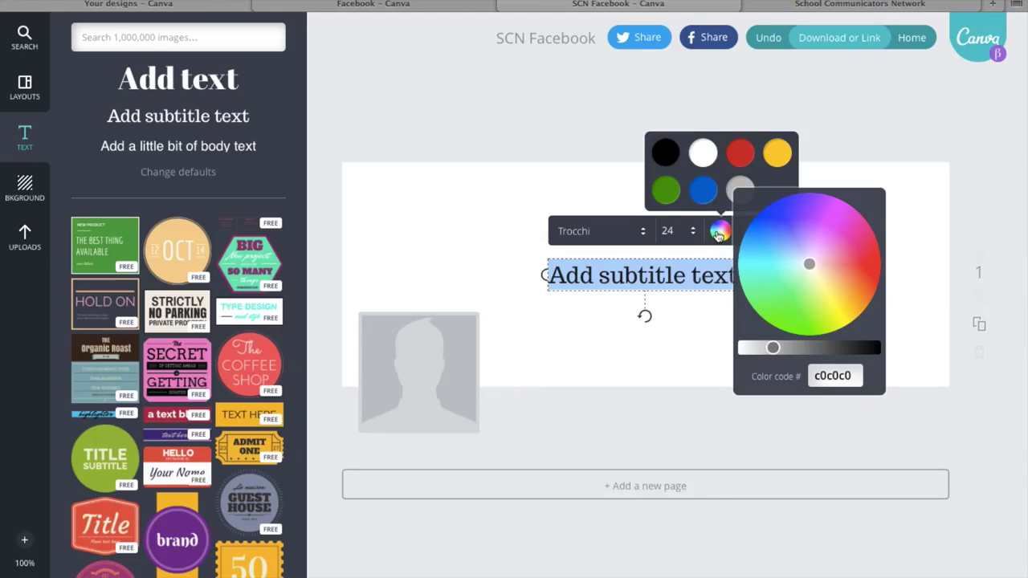
{"action": "left_click", "coordinate": [779, 212]}
{"action": "left_click_drag", "start_coordinate": [774, 347], "coordinate": [822, 347]}
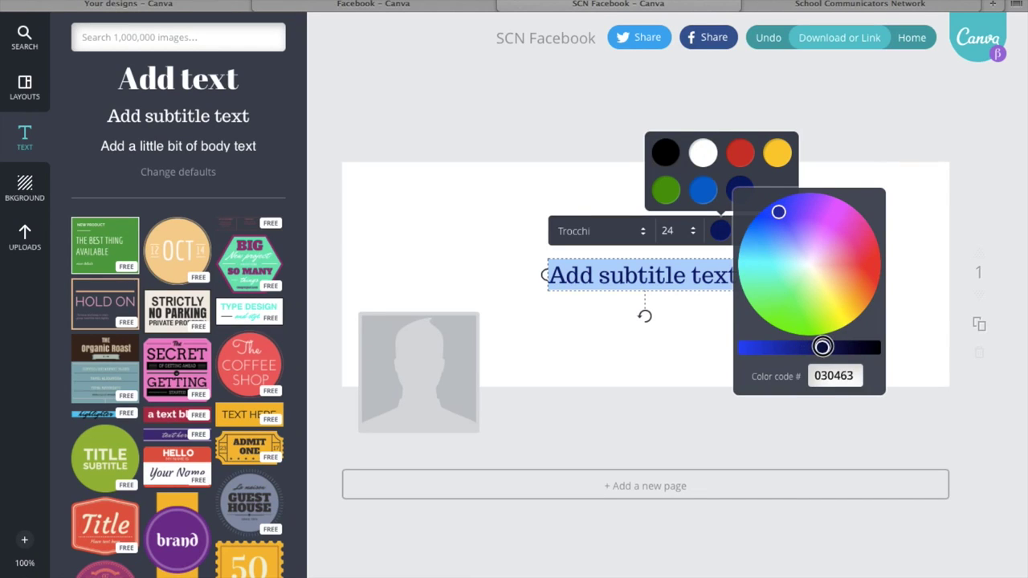
{"action": "left_click", "coordinate": [626, 329]}
{"action": "left_click", "coordinate": [633, 275]}
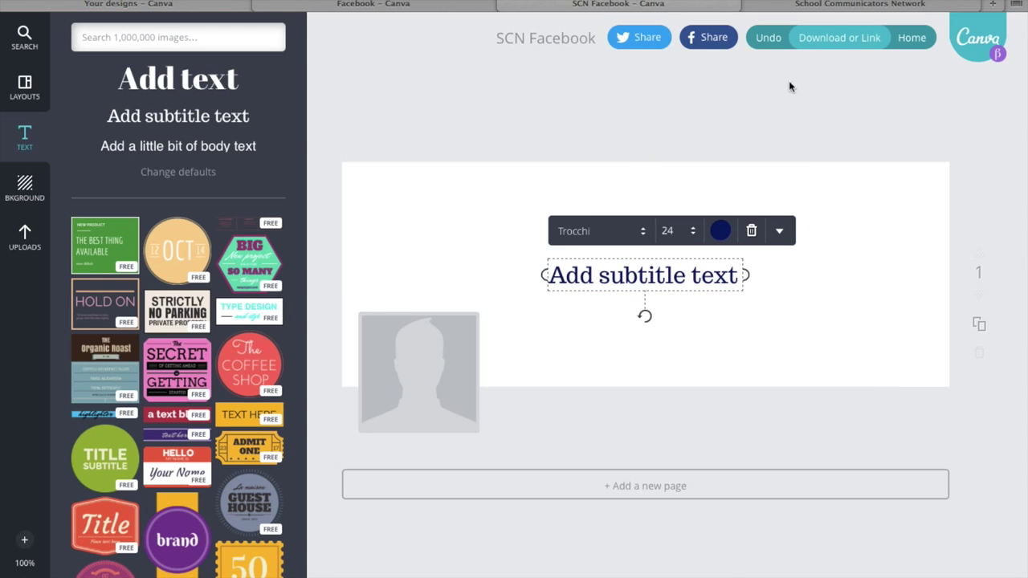
Step: Check the tagline wording in the SCN website's header banner, and return to the SCN Facebook design in Canva
{"action": "left_click", "coordinate": [828, 5]}
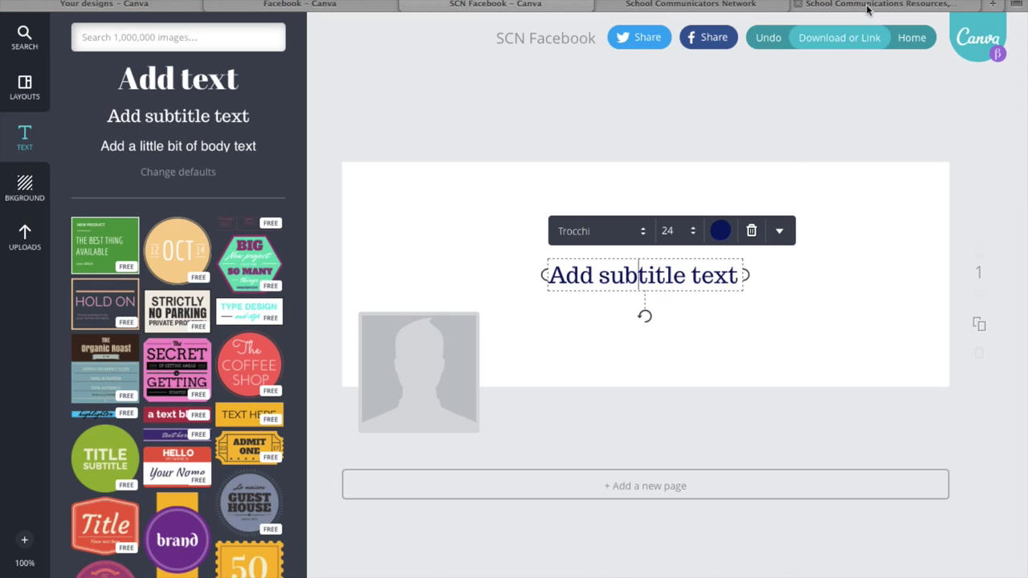
{"action": "left_click", "coordinate": [866, 4]}
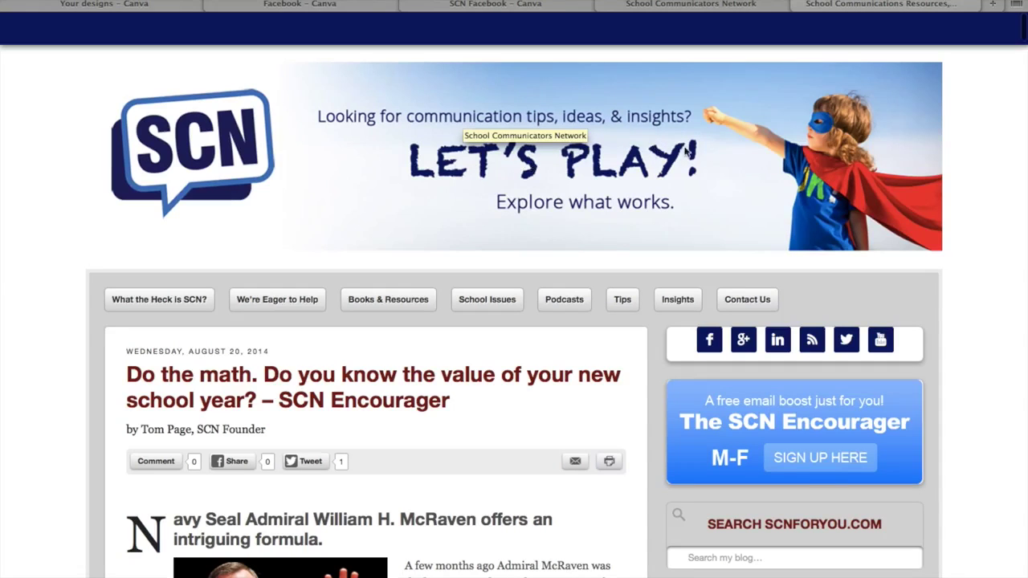
{"action": "left_click", "coordinate": [496, 4]}
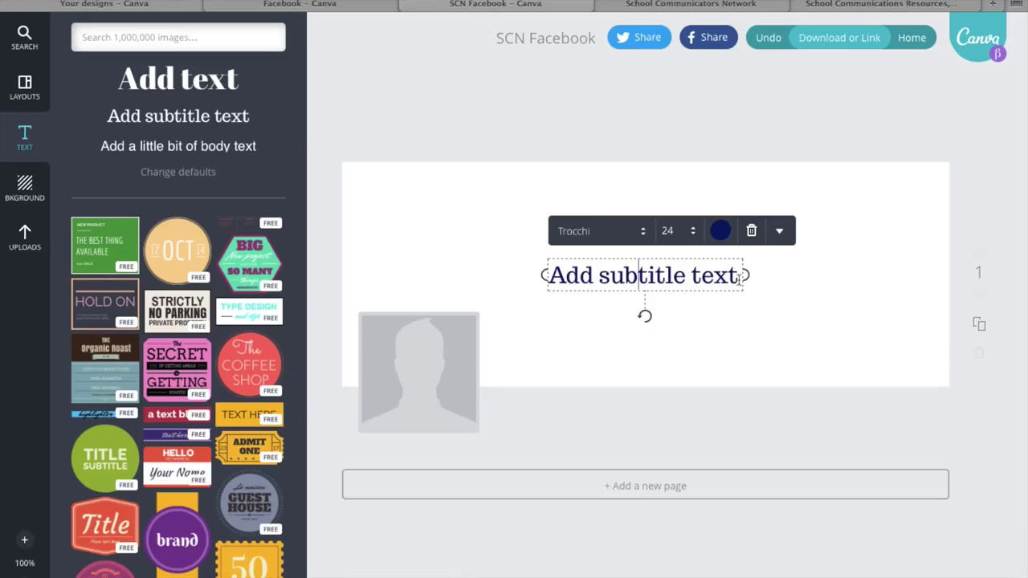
Step: Replace the placeholder subtitle with "Looking for school communication tips, ideas &insights?" and widen the text box so it wraps onto three lines
{"action": "double_click", "coordinate": [544, 273]}
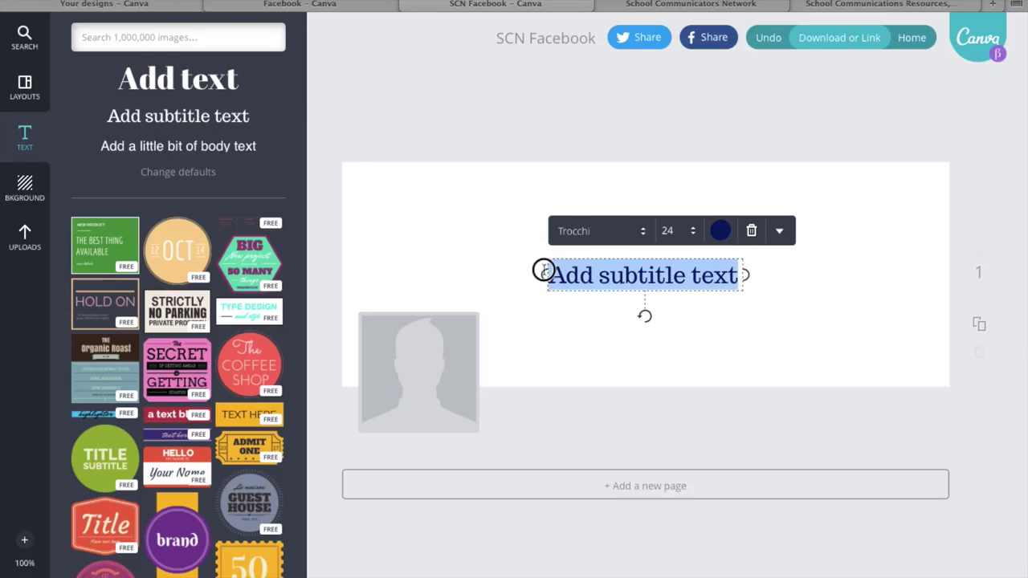
{"action": "type", "text": "Loo"}
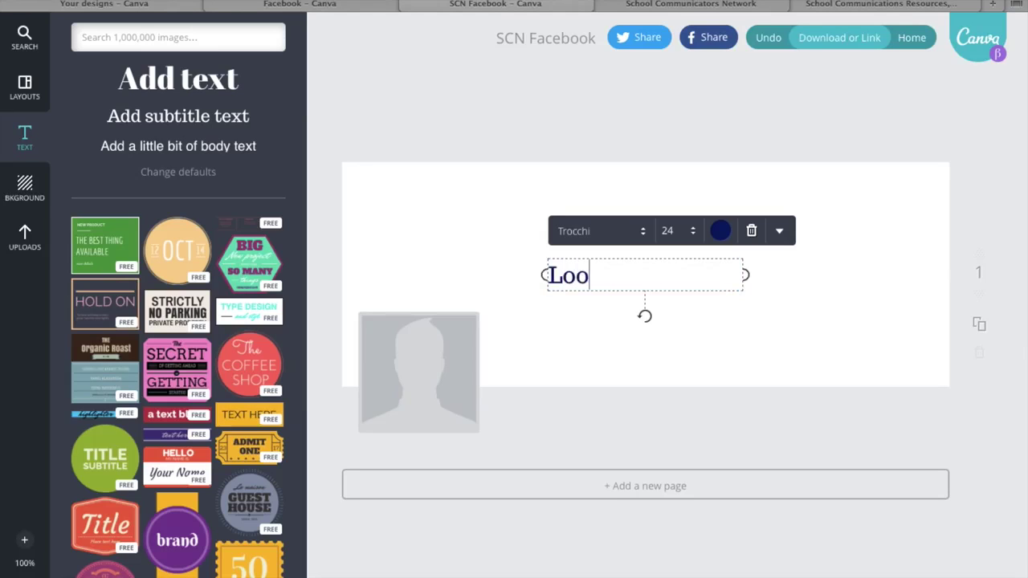
{"action": "type", "text": "king for scho"}
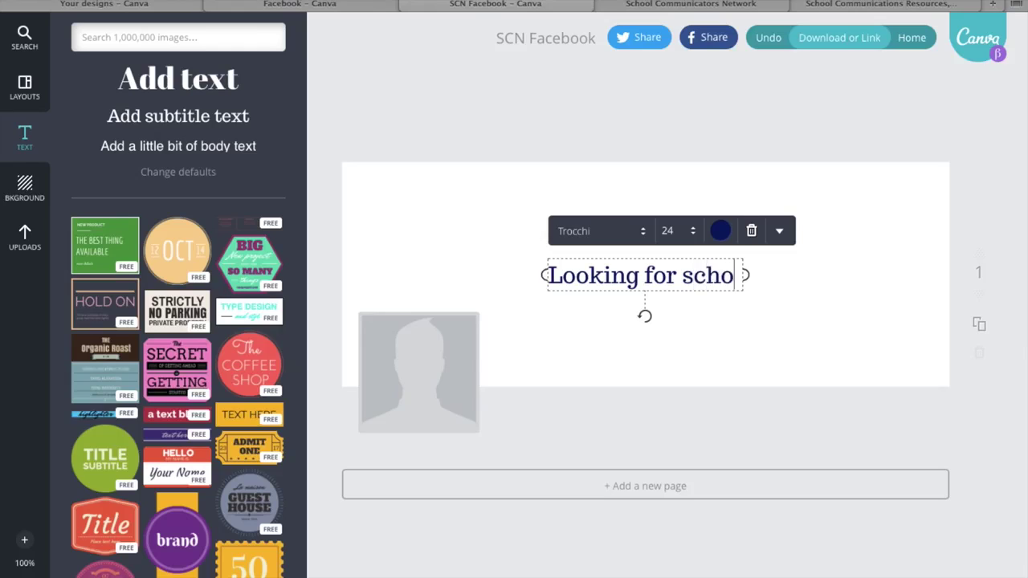
{"action": "type", "text": "ol c"}
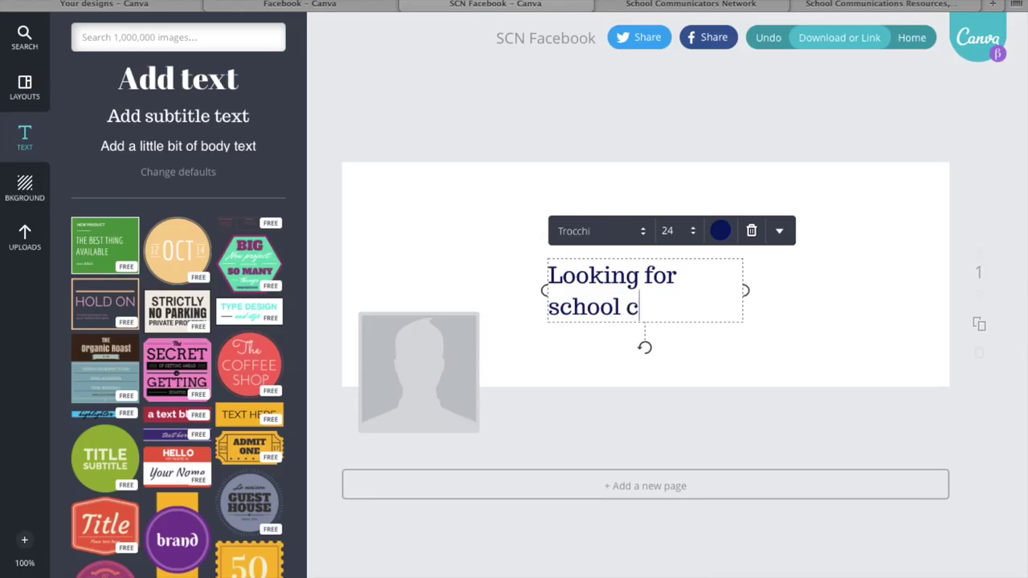
{"action": "type", "text": "ommuni"}
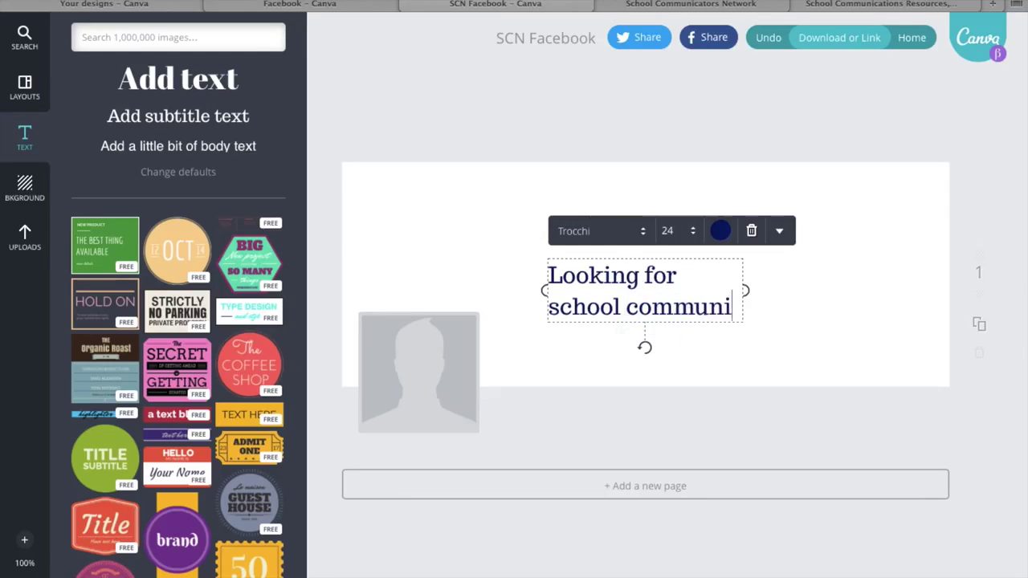
{"action": "type", "text": "cation tips, ideas & oms"}
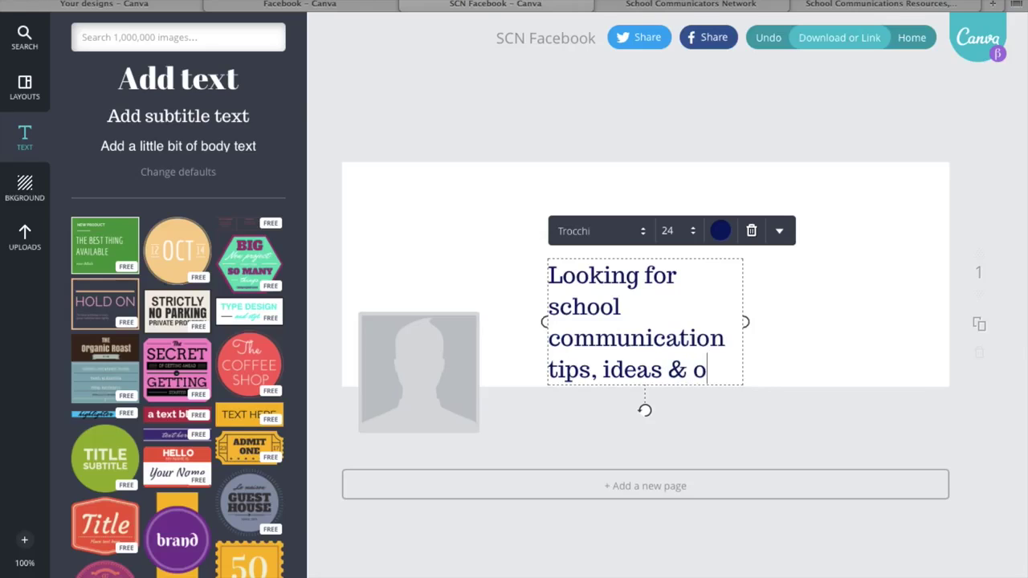
{"action": "key", "text": "BackSpace"}
{"action": "key", "text": "BackSpace"}
{"action": "key", "text": "BackSpace"}
{"action": "key", "text": "BackSpace"}
{"action": "type", "text": "insi"}
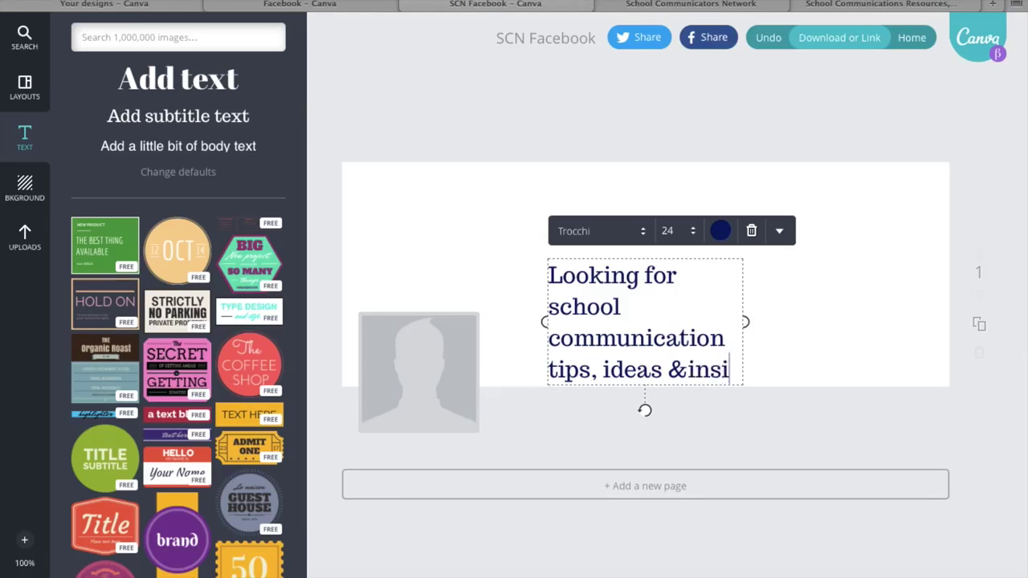
{"action": "type", "text": "ghts?"}
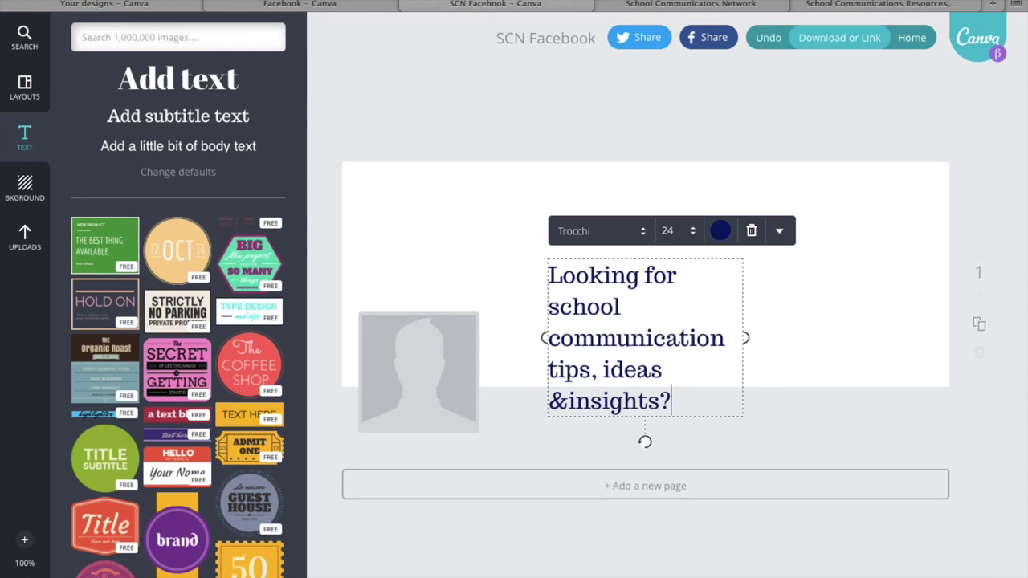
{"action": "left_click_drag", "start_coordinate": [750, 340], "coordinate": [900, 329]}
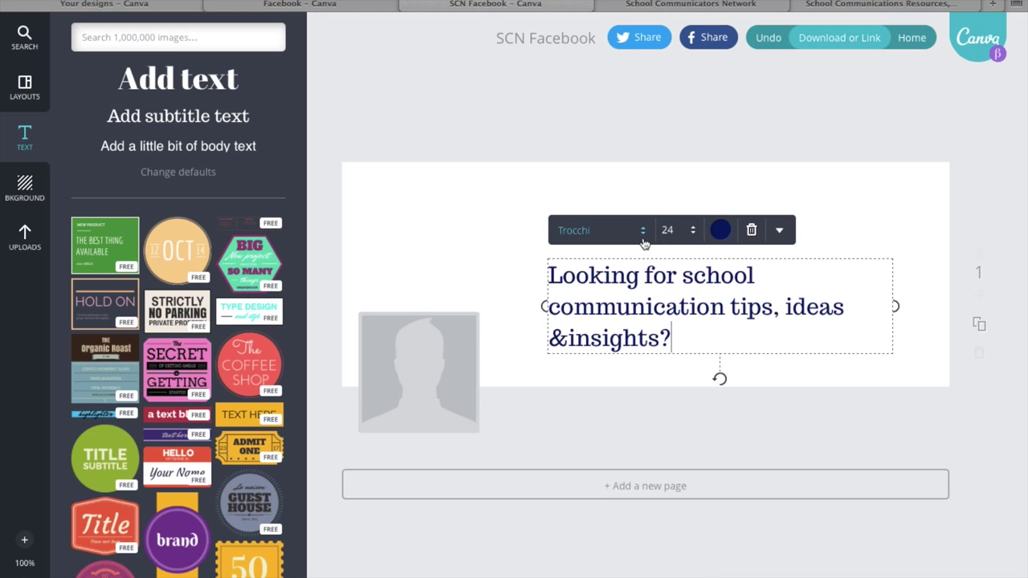
Step: Set the tagline text's font to Special Elite and its size to 32
{"action": "left_click", "coordinate": [643, 243]}
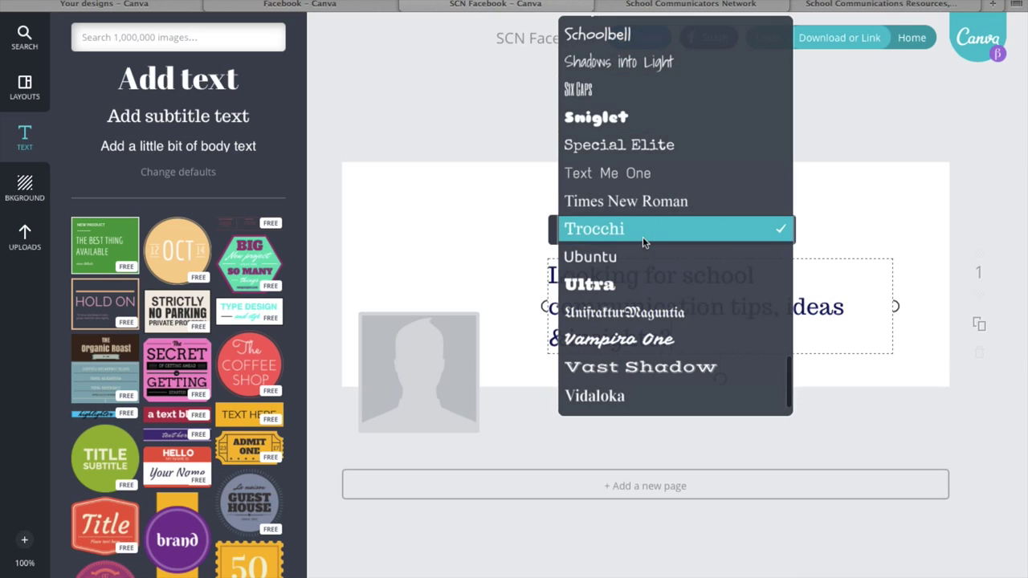
{"action": "left_click", "coordinate": [629, 145]}
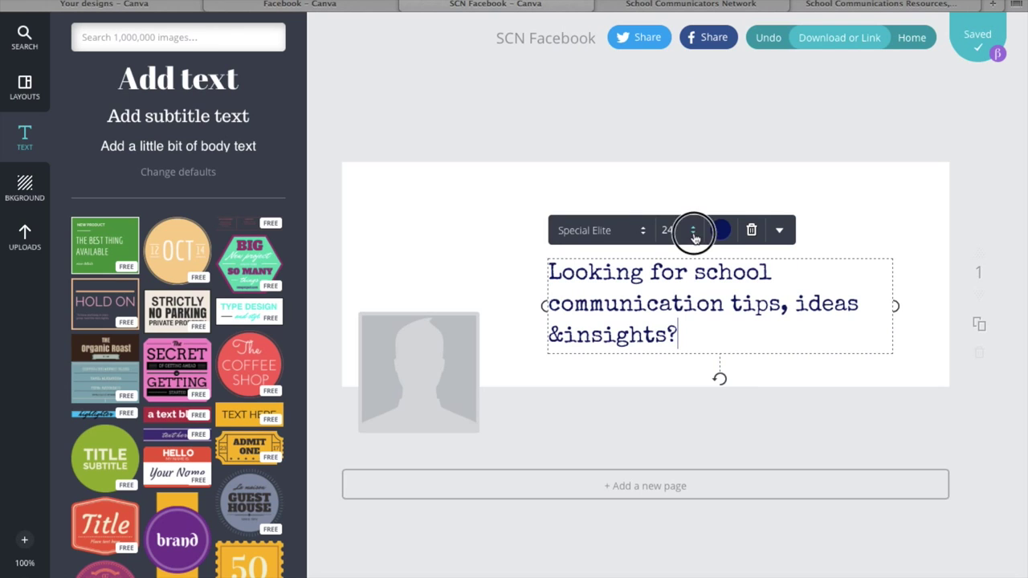
{"action": "left_click", "coordinate": [692, 231]}
{"action": "left_click", "coordinate": [690, 407]}
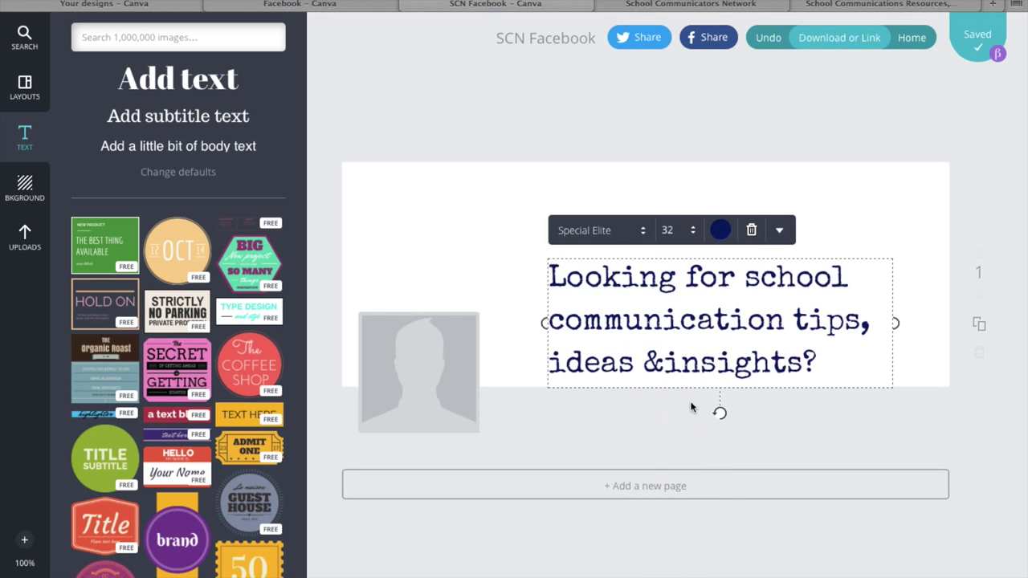
Step: Center-align the tagline text and move it up so all three lines sit inside the right half of the cover
{"action": "left_click", "coordinate": [781, 232]}
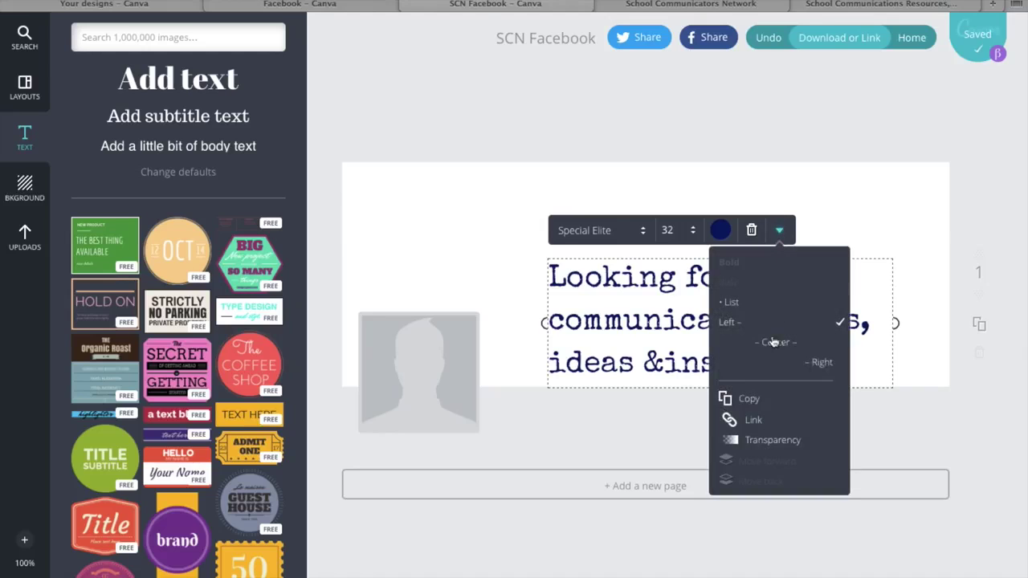
{"action": "left_click", "coordinate": [767, 343]}
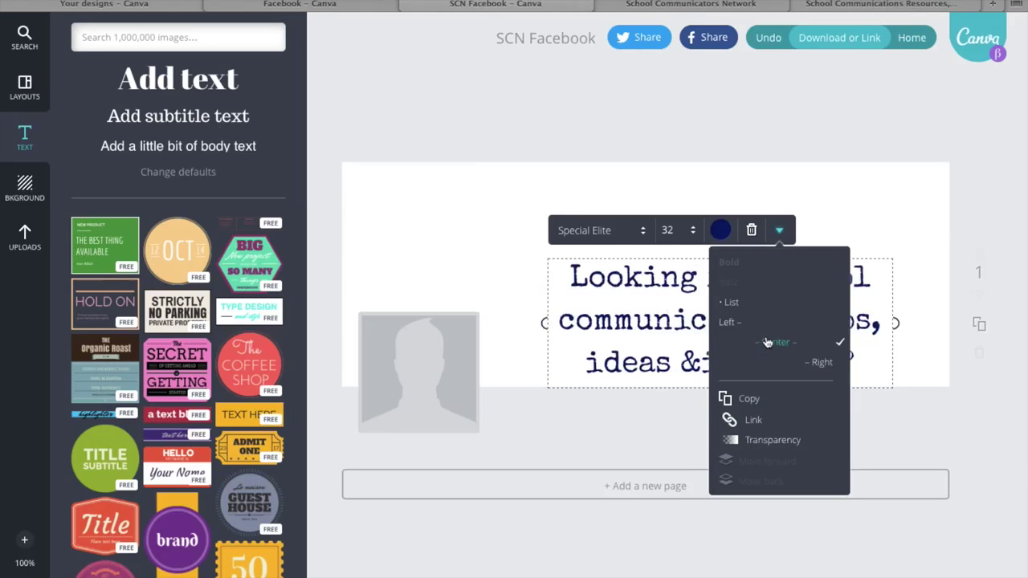
{"action": "left_click", "coordinate": [901, 362]}
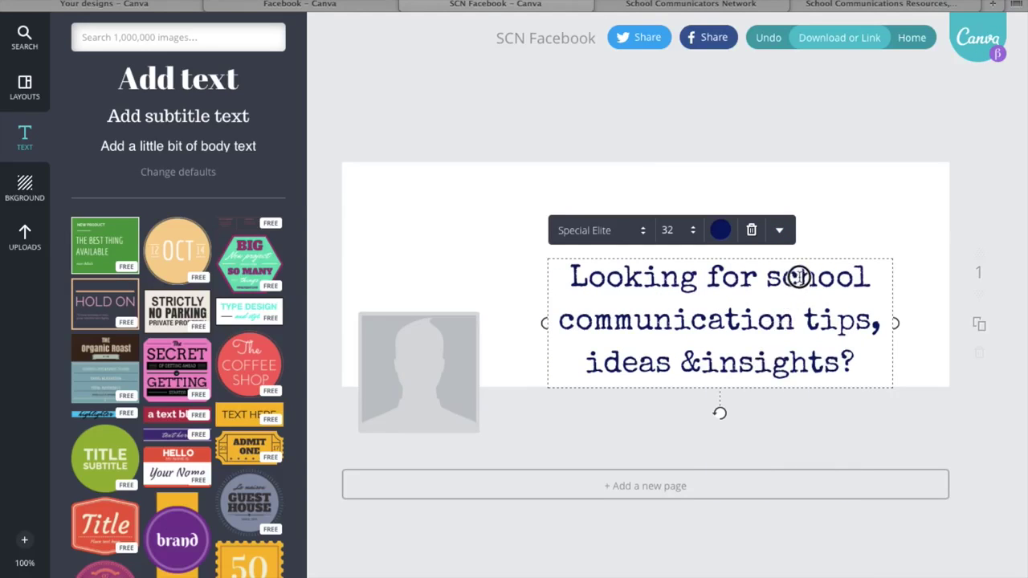
{"action": "left_click", "coordinate": [853, 228]}
{"action": "left_click_drag", "start_coordinate": [758, 297], "coordinate": [776, 231]}
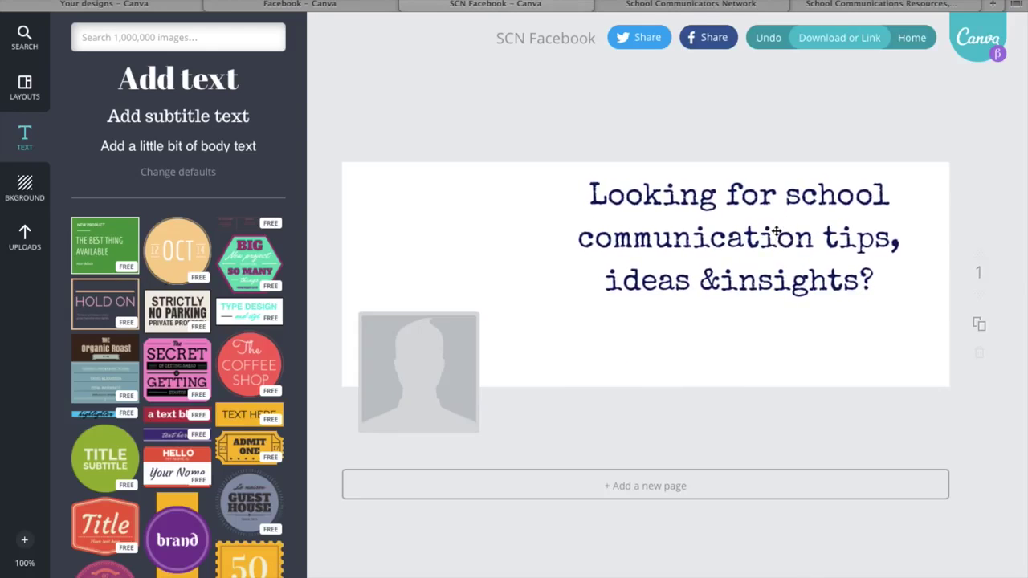
Step: Add a second subtitle text box and replace its placeholder with "LET'S PLAY!" in capitals
{"action": "left_click", "coordinate": [163, 122]}
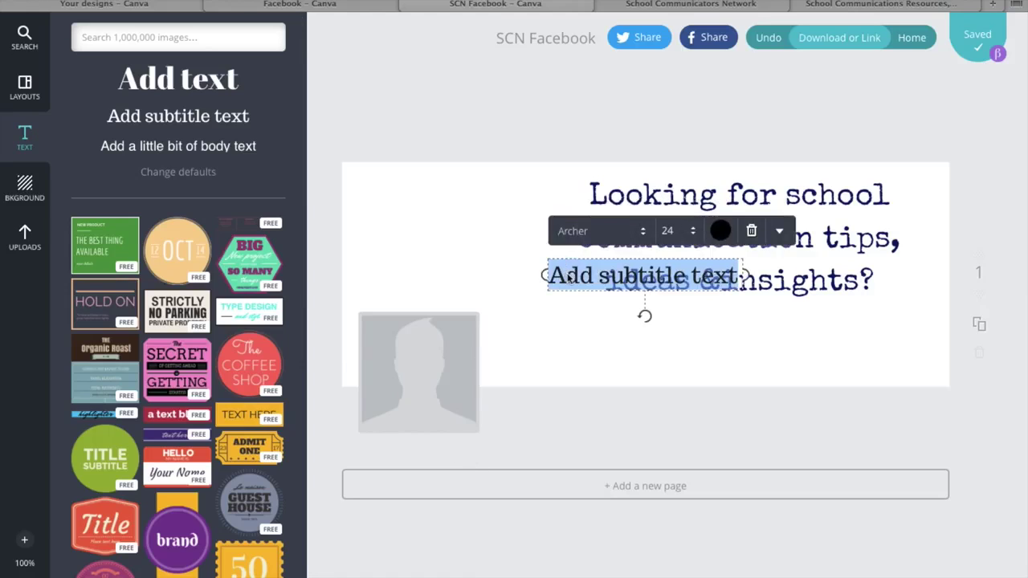
{"action": "type", "text": "Let"}
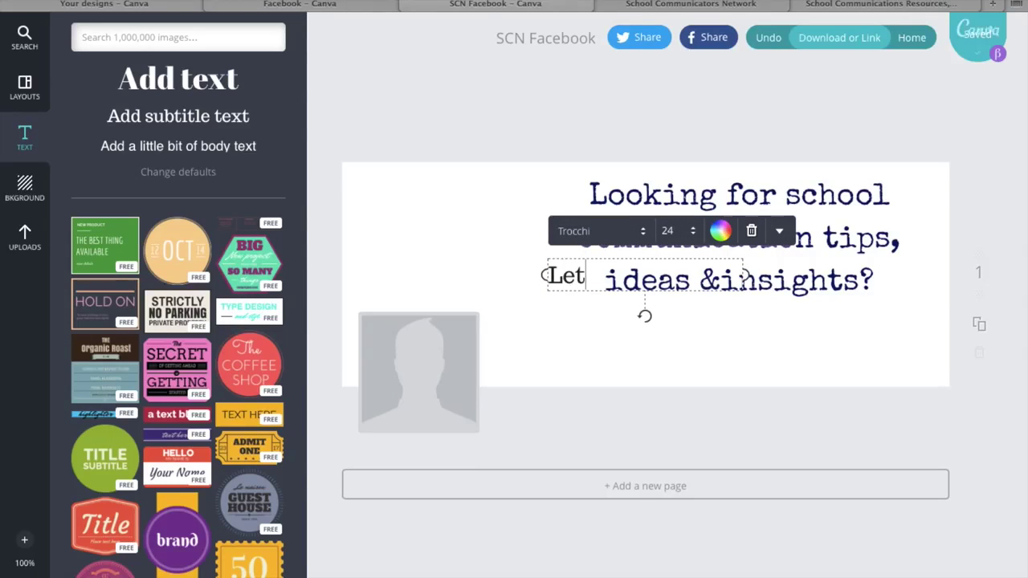
{"action": "type", "text": "'s Plan"}
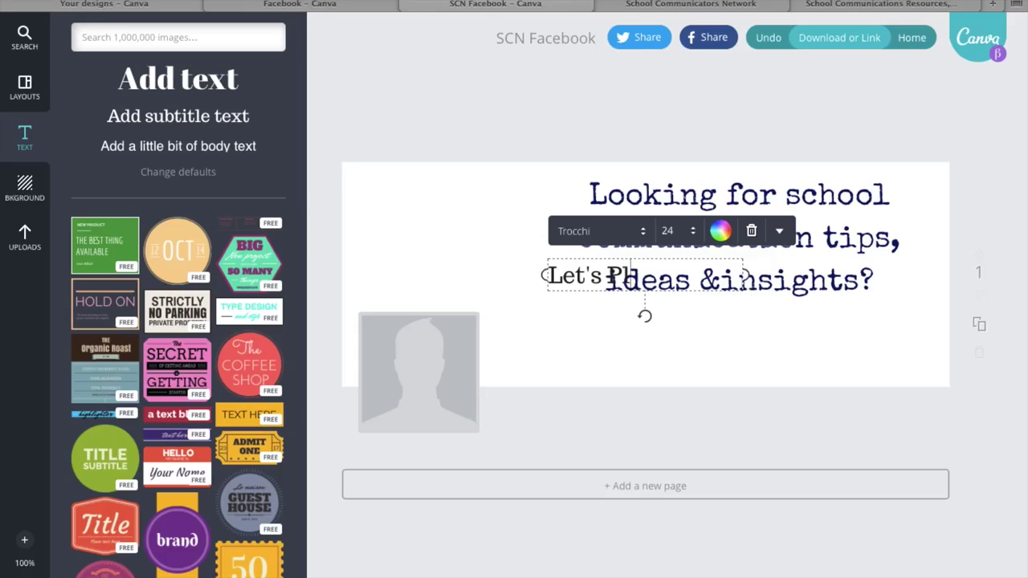
{"action": "key", "text": "BackSpace"}
{"action": "key", "text": "BackSpace"}
{"action": "key", "text": "BackSpace"}
{"action": "key", "text": "BackSpace"}
{"action": "key", "text": "BackSpace"}
{"action": "key", "text": "BackSpace"}
{"action": "key", "text": "BackSpace"}
{"action": "key", "text": "BackSpace"}
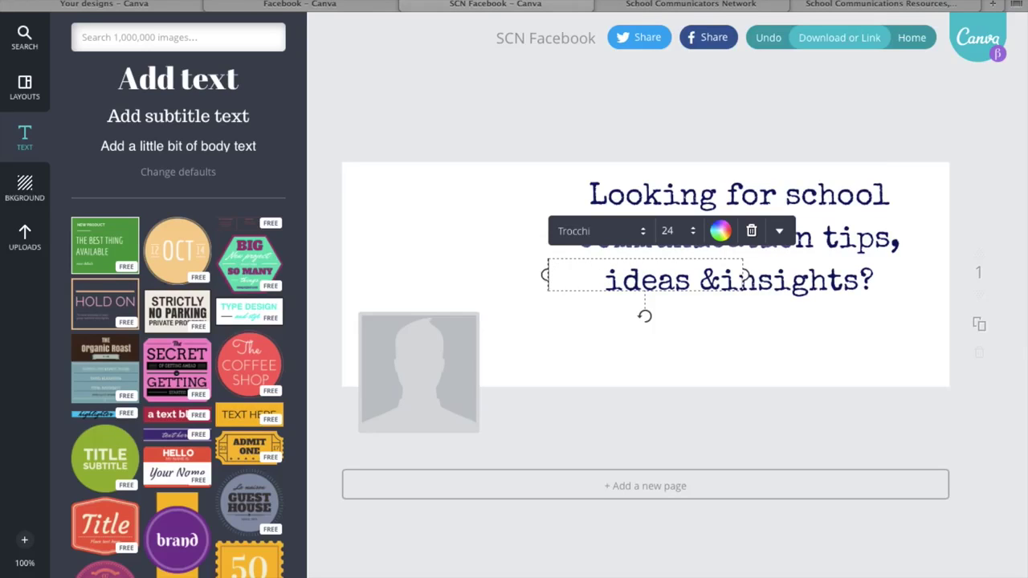
{"action": "type", "text": "L"}
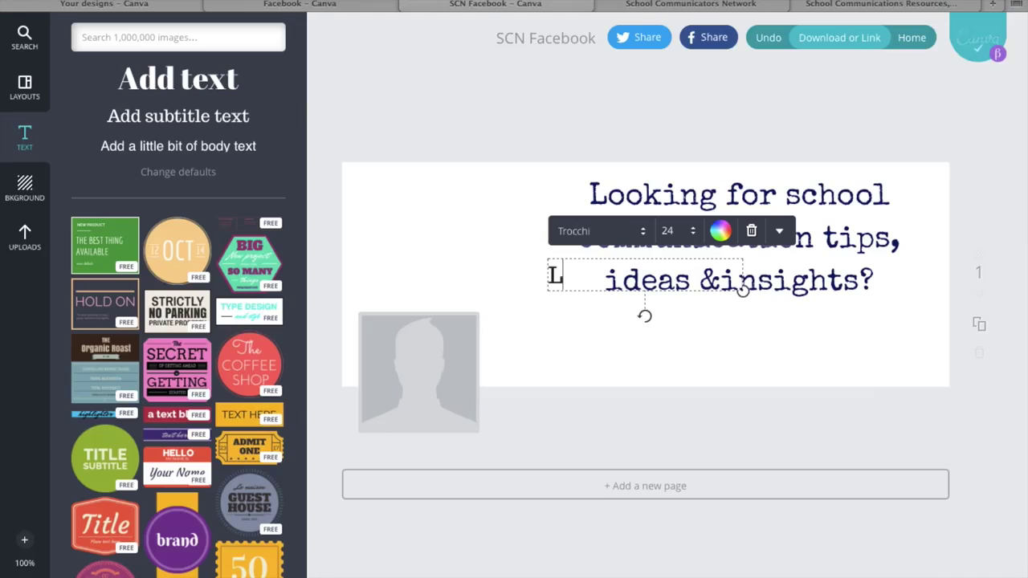
{"action": "type", "text": "ET'S"}
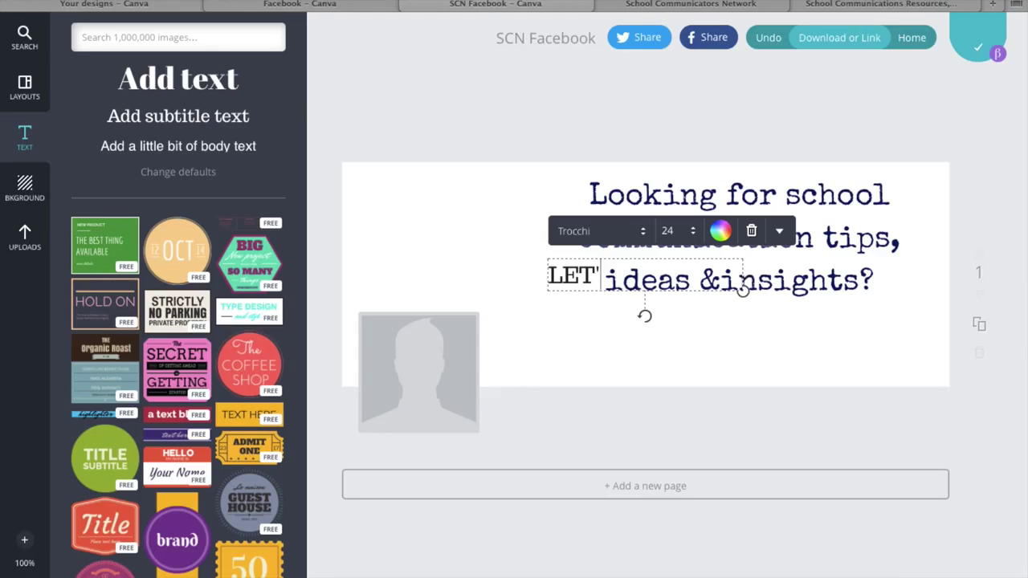
{"action": "type", "text": " PLAY!"}
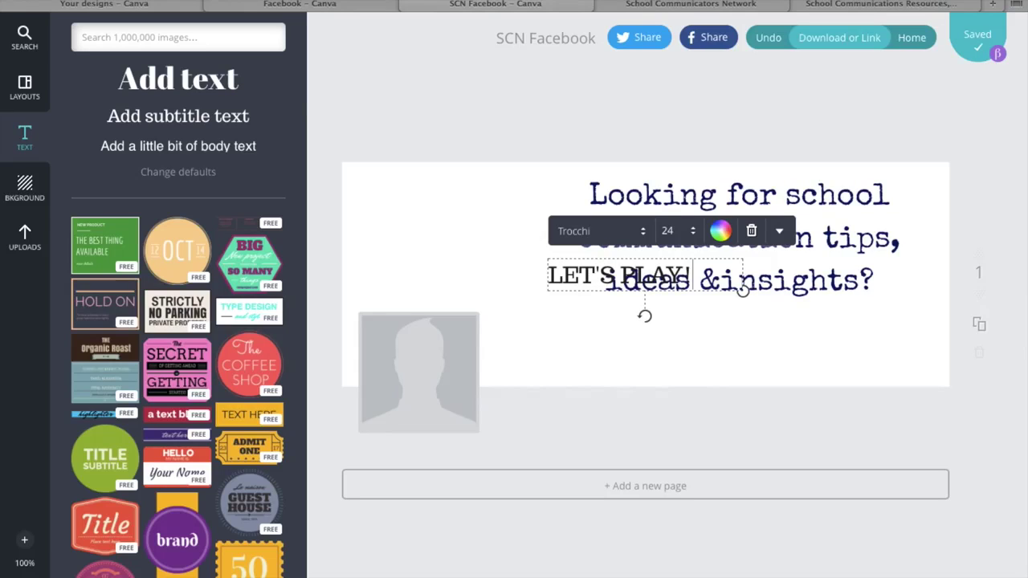
Step: Set the "LET'S PLAY!" text's font to Permanent Marker and its size to 36
{"action": "left_click", "coordinate": [643, 233]}
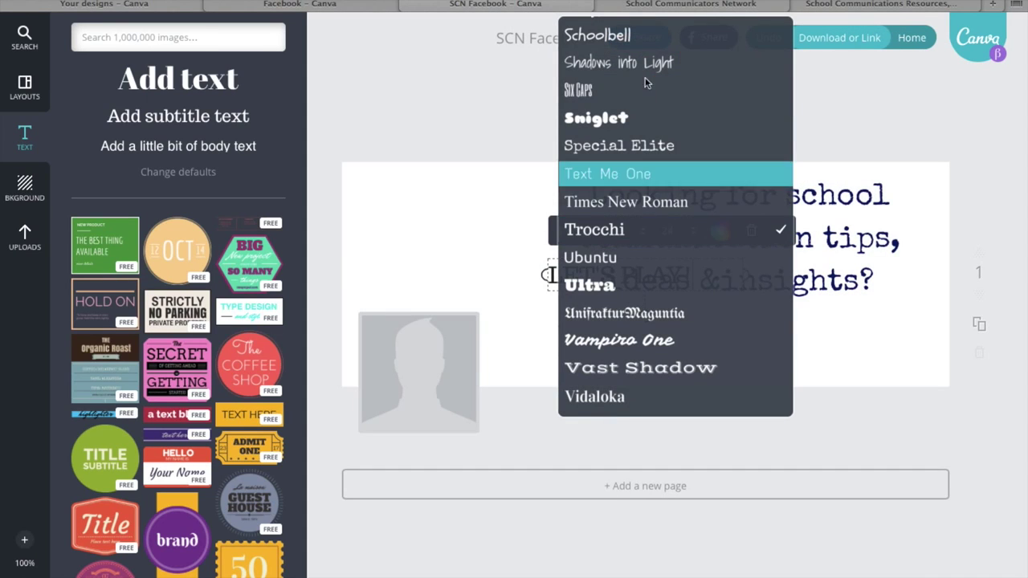
{"action": "scroll", "coordinate": [649, 76], "scroll_direction": "up", "scroll_amount": 8}
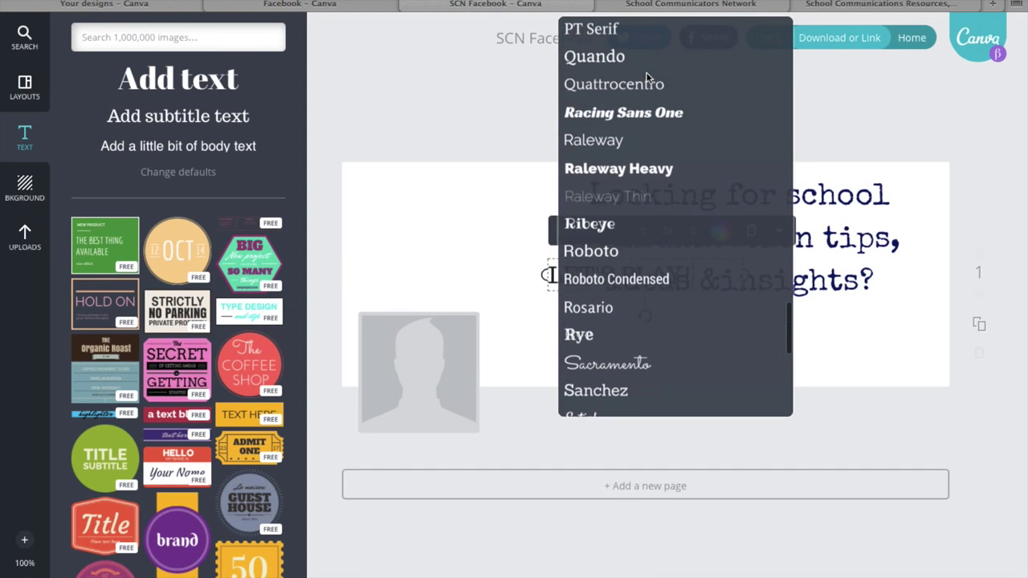
{"action": "scroll", "coordinate": [648, 76], "scroll_direction": "up", "scroll_amount": 3}
{"action": "scroll", "coordinate": [648, 76], "scroll_direction": "up", "scroll_amount": 2}
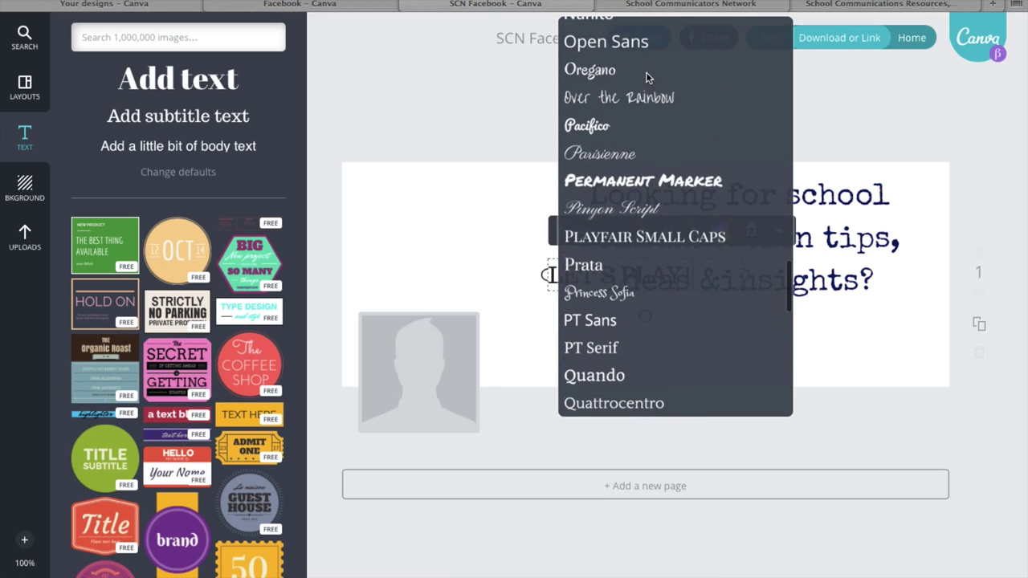
{"action": "left_click", "coordinate": [638, 183]}
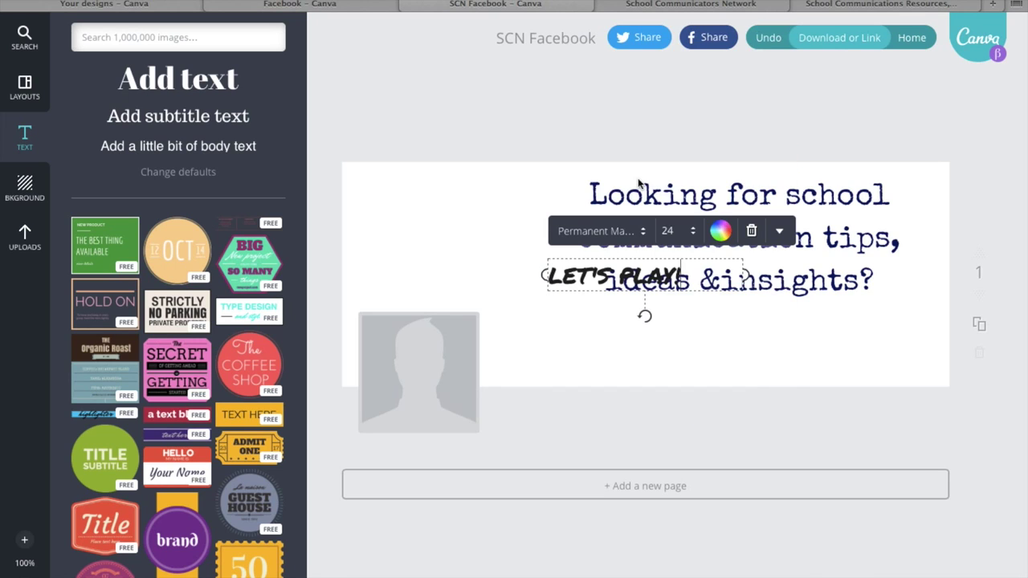
{"action": "left_click", "coordinate": [690, 232]}
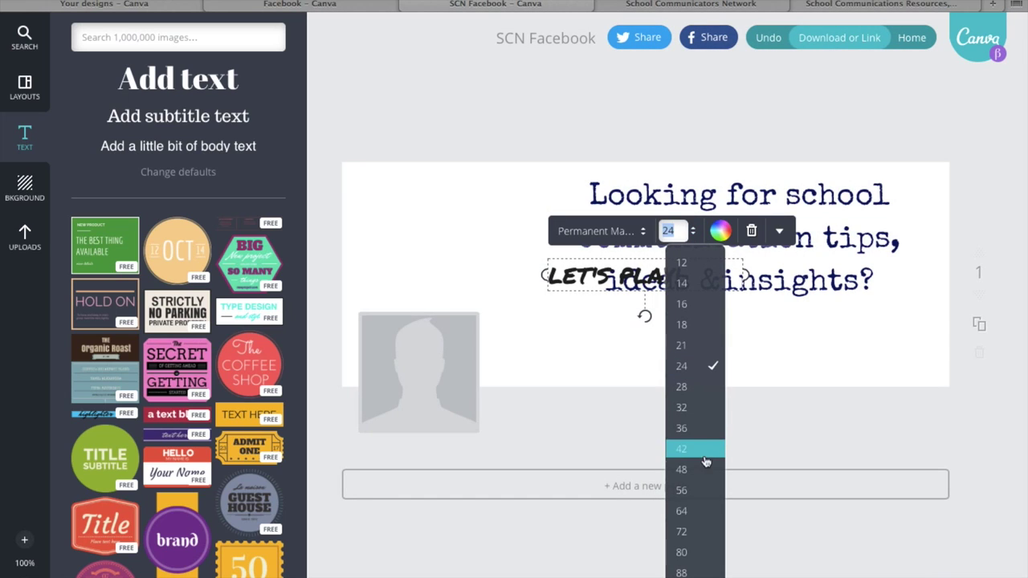
{"action": "left_click", "coordinate": [690, 427]}
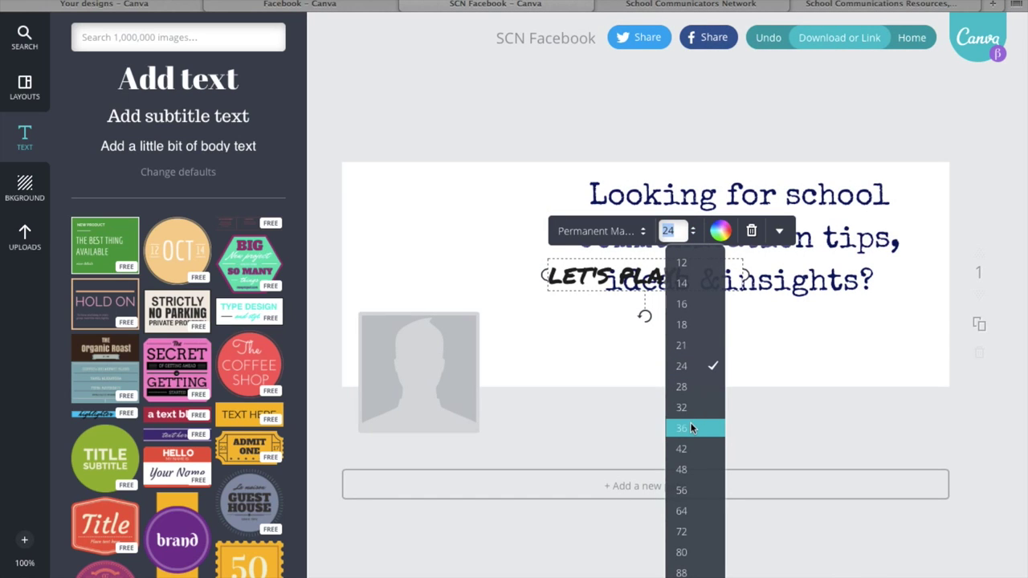
Step: Color the "LET'S PLAY!" text dark blue like the tagline and widen its box so it fits on one line
{"action": "left_click", "coordinate": [674, 231]}
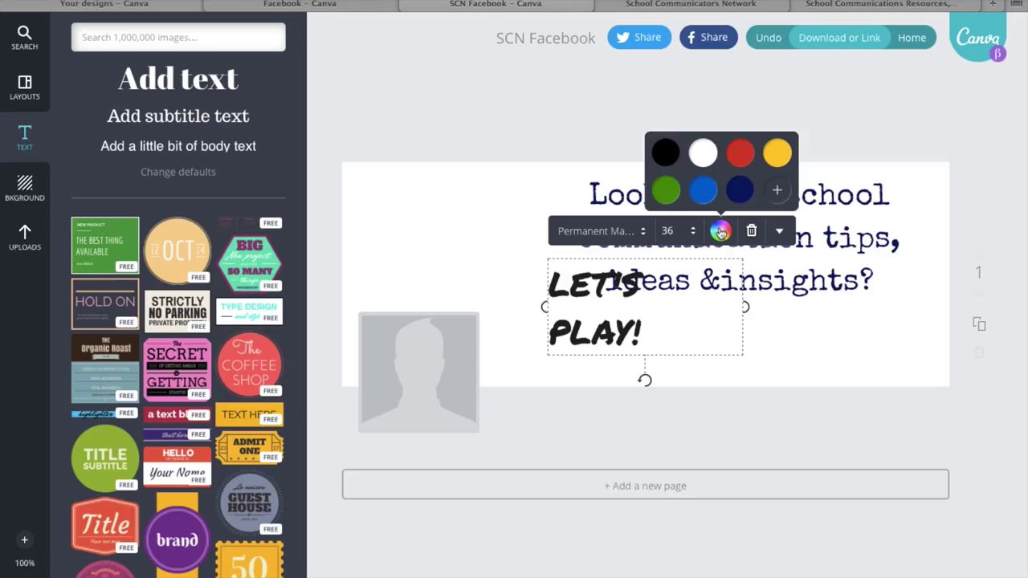
{"action": "left_click", "coordinate": [740, 191]}
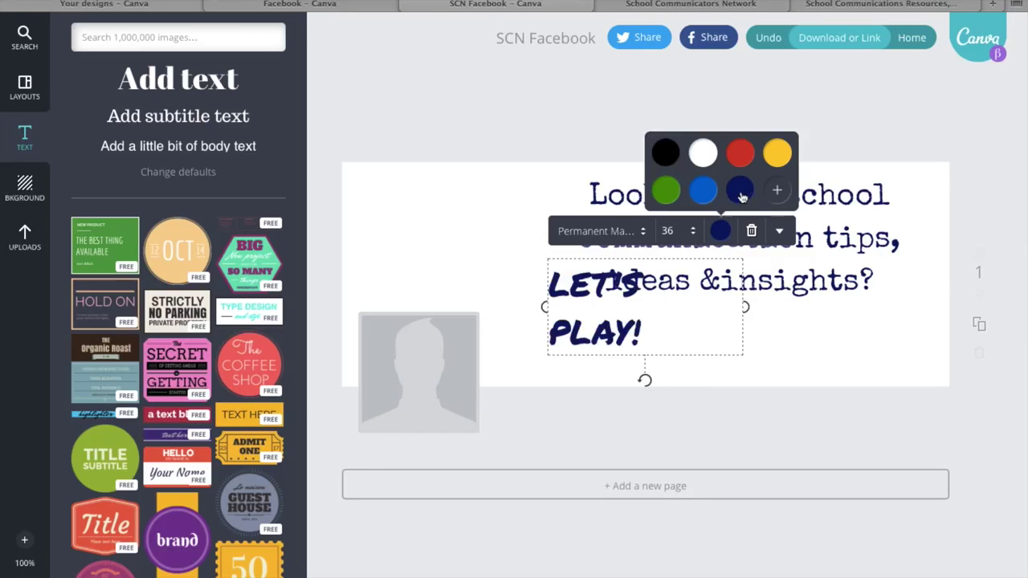
{"action": "left_click_drag", "start_coordinate": [747, 308], "coordinate": [826, 309]}
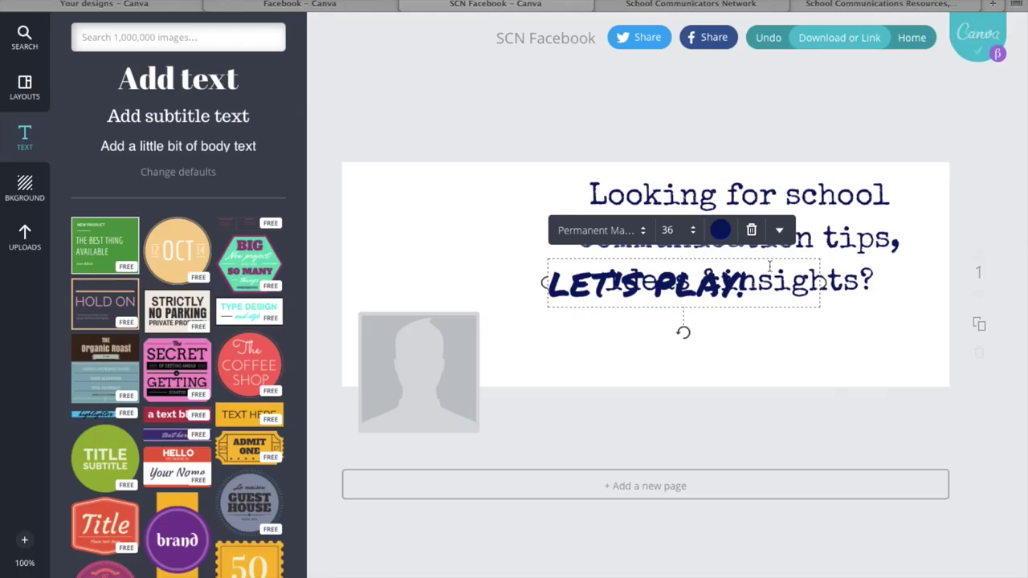
Step: Center-align the "LET'S PLAY!" text and place it directly below the tagline, aligned with the tagline's center
{"action": "left_click", "coordinate": [780, 231]}
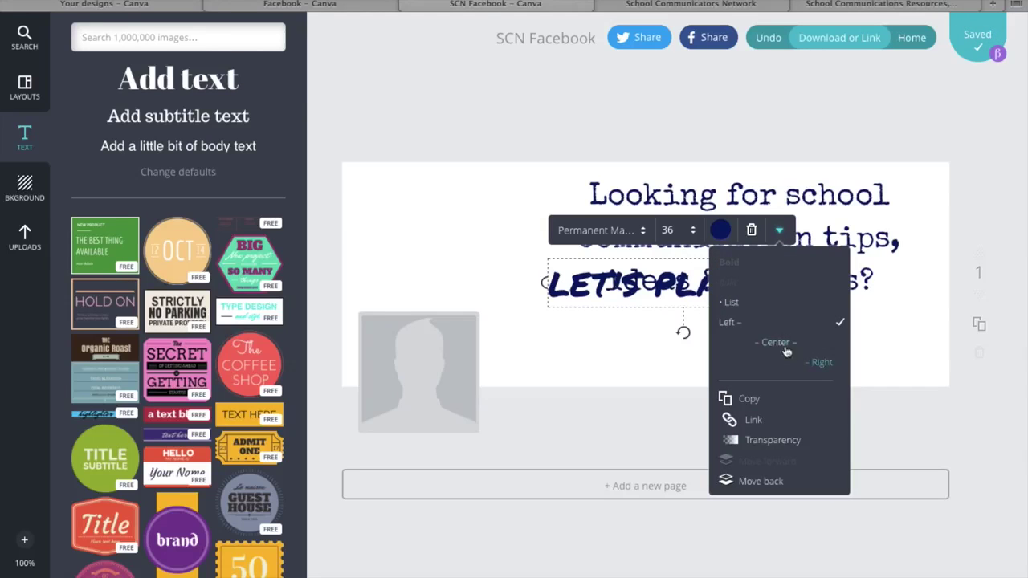
{"action": "left_click", "coordinate": [778, 344]}
{"action": "left_click", "coordinate": [932, 348]}
{"action": "left_click_drag", "start_coordinate": [729, 302], "coordinate": [786, 336]}
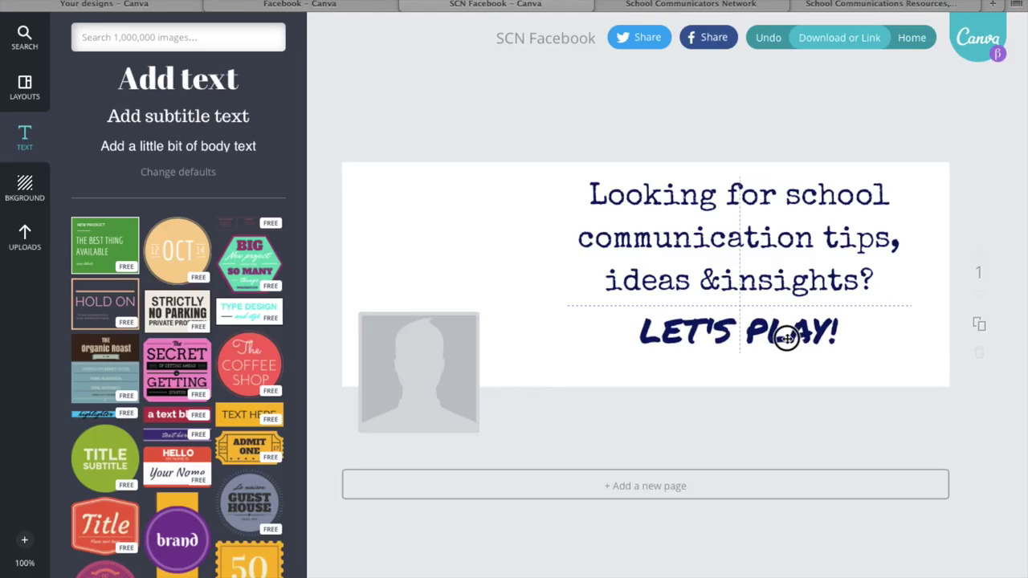
{"action": "left_click_drag", "start_coordinate": [786, 338], "coordinate": [788, 338]}
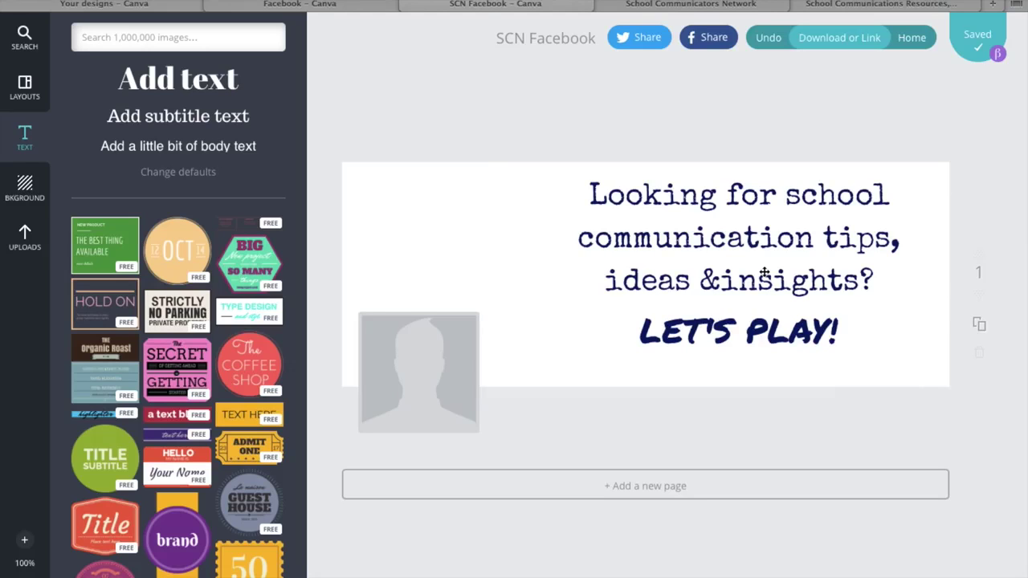
Step: Upload the image "SCN logo_high res.jpg" from the Desktop folder to the image uploads
{"action": "left_click", "coordinate": [25, 239]}
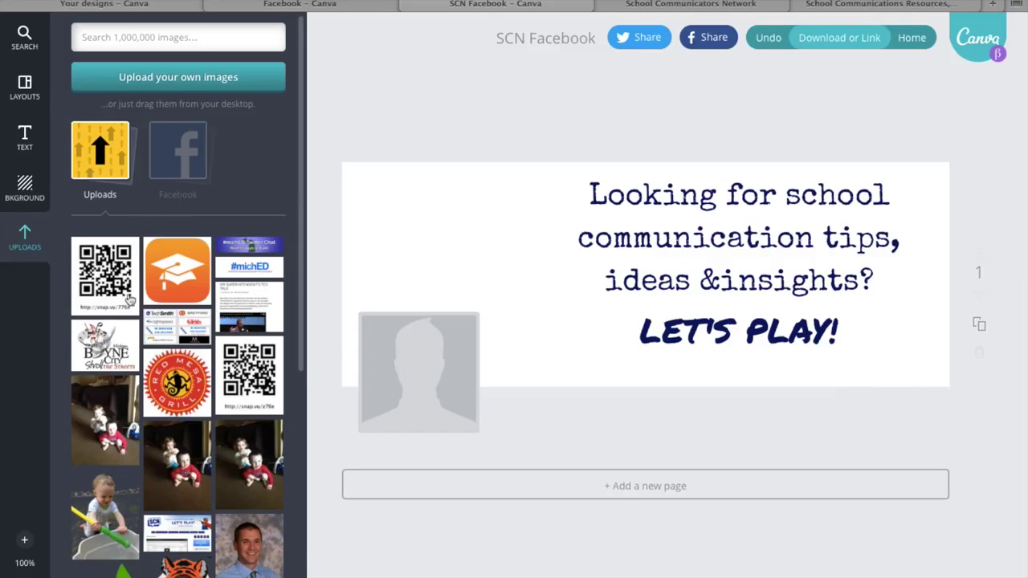
{"action": "left_click", "coordinate": [158, 83]}
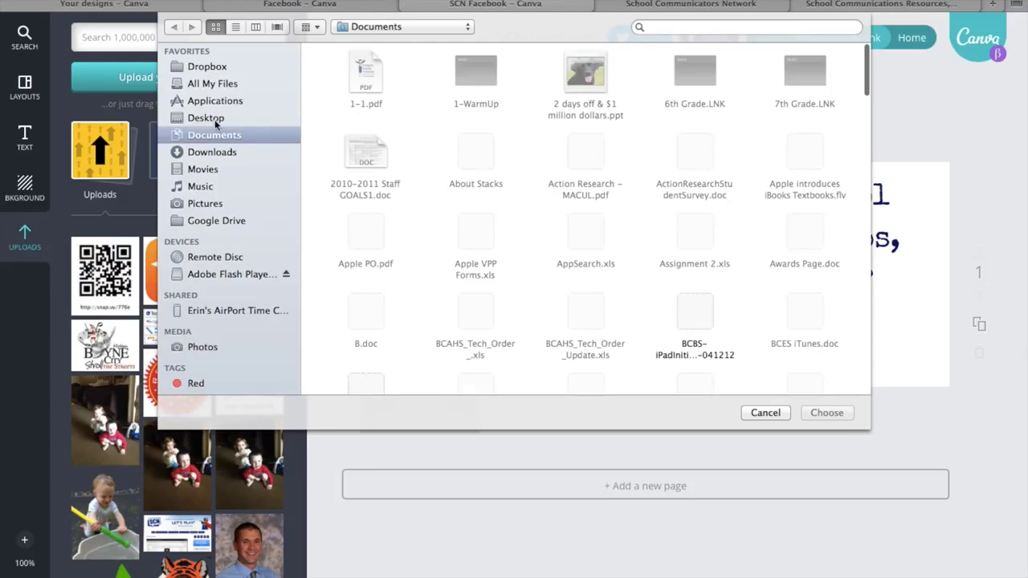
{"action": "left_click", "coordinate": [214, 120]}
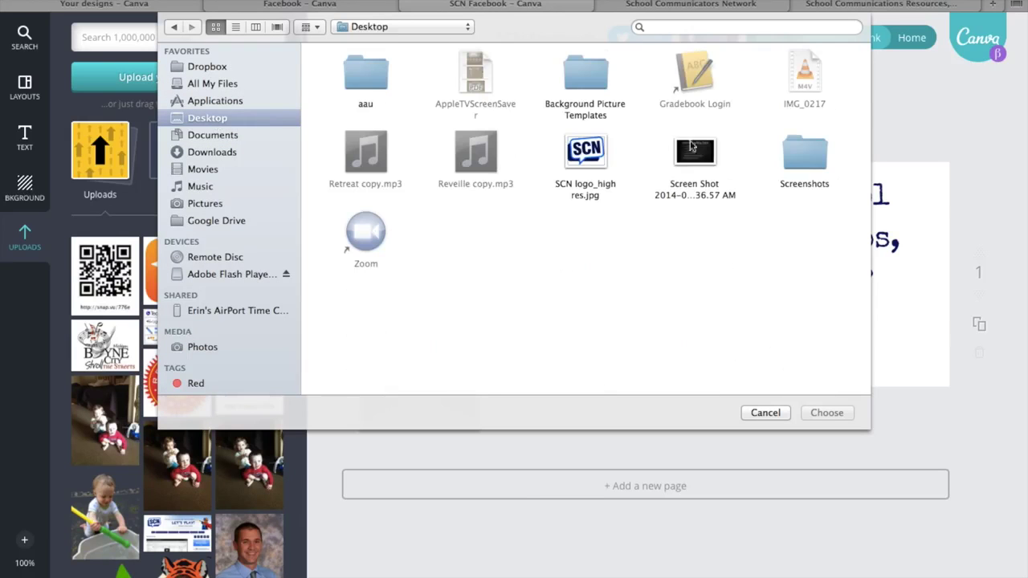
{"action": "left_click", "coordinate": [584, 172]}
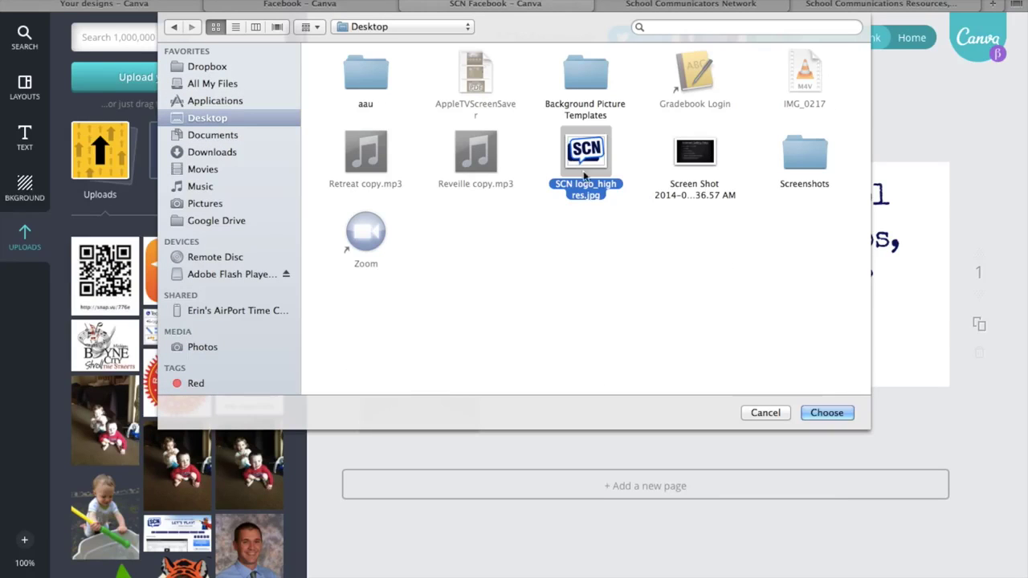
{"action": "left_click", "coordinate": [822, 413]}
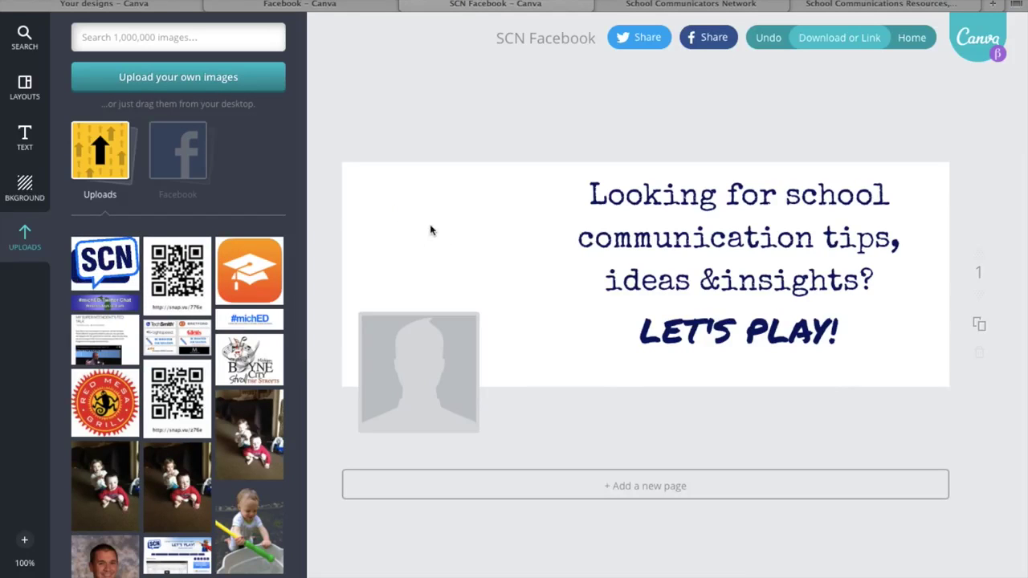
Step: Add the uploaded SCN logo to the cover, shrink it, and position it above the profile picture placeholder beside the tagline
{"action": "left_click_drag", "start_coordinate": [92, 255], "coordinate": [408, 222]}
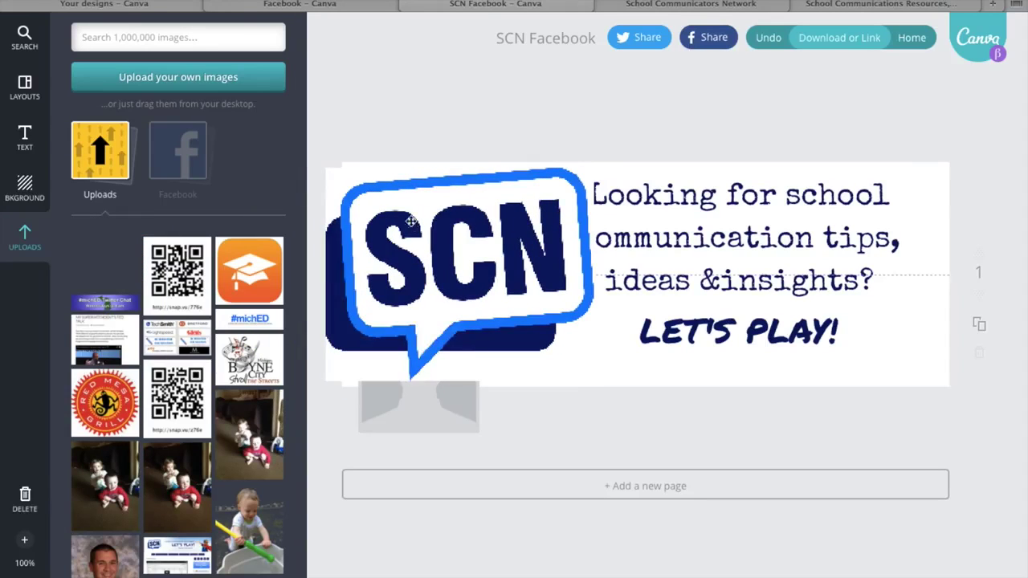
{"action": "left_click", "coordinate": [24, 134]}
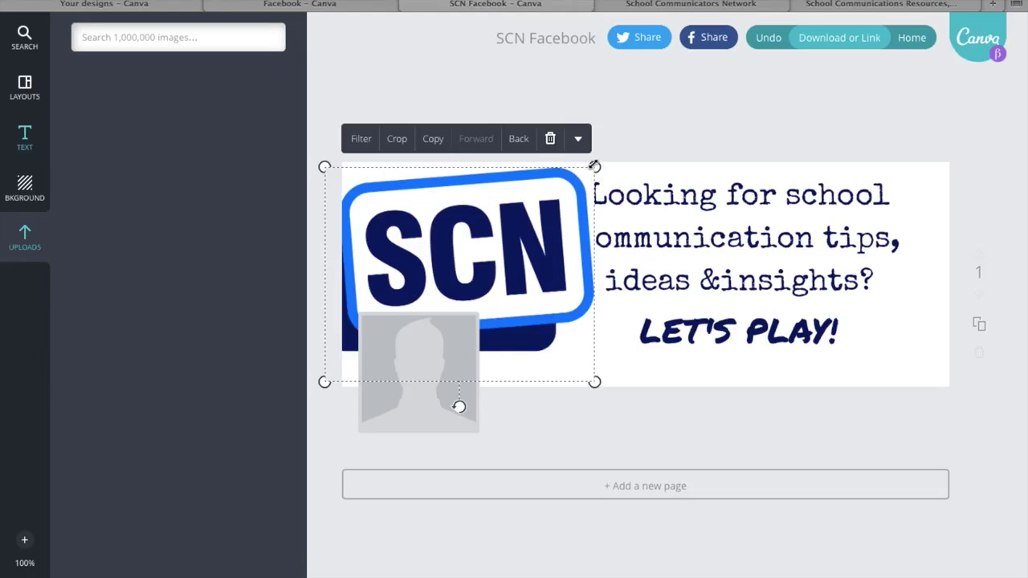
{"action": "left_click_drag", "start_coordinate": [593, 169], "coordinate": [477, 260]}
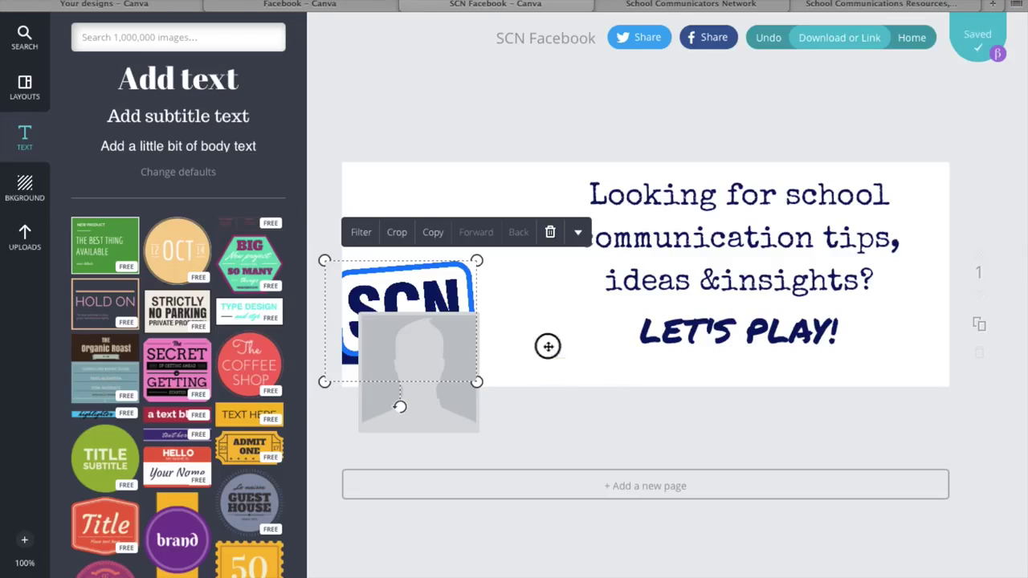
{"action": "left_click_drag", "start_coordinate": [423, 287], "coordinate": [469, 191]}
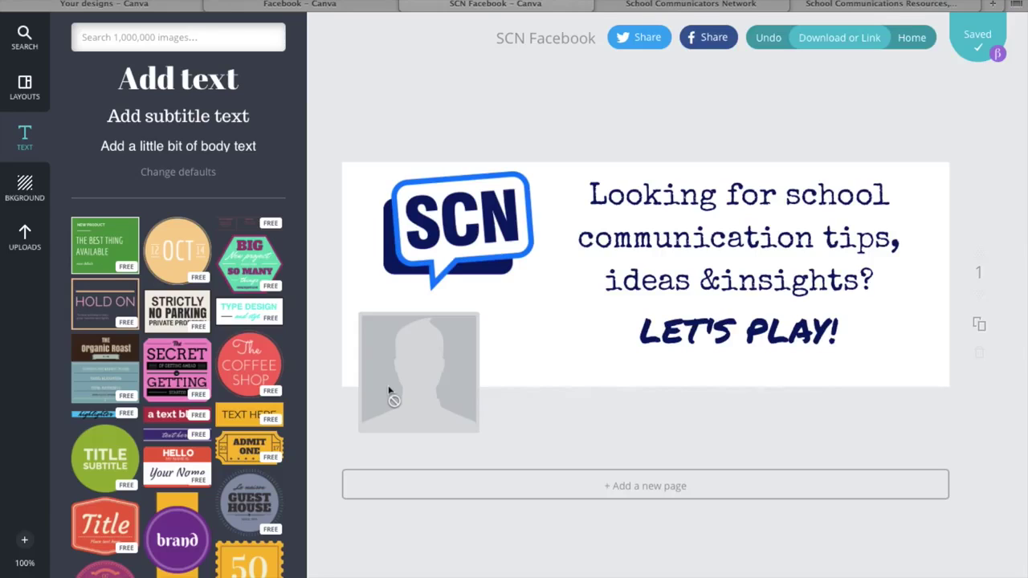
Step: Check the cover and profile picture layout on the School Communicators Network Facebook page, and return to the SCN Facebook design in Canva
{"action": "left_click", "coordinate": [673, 6]}
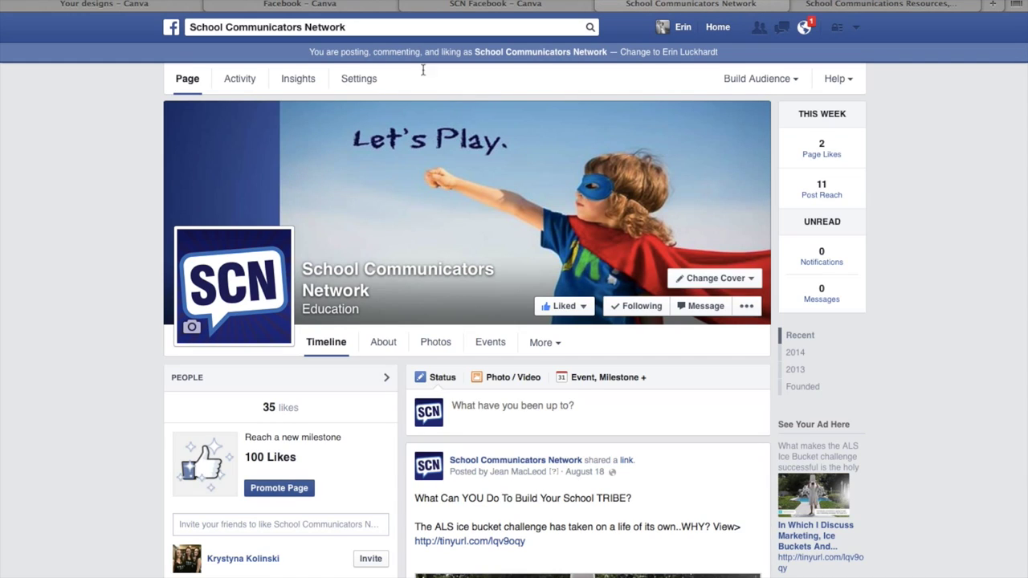
{"action": "mouse_move", "coordinate": [255, 299]}
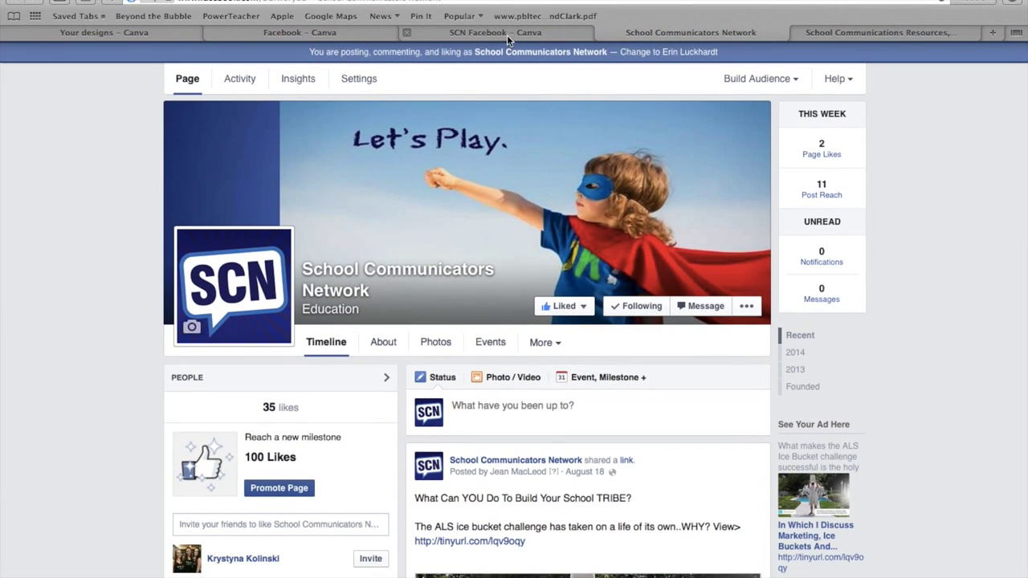
{"action": "left_click", "coordinate": [506, 34]}
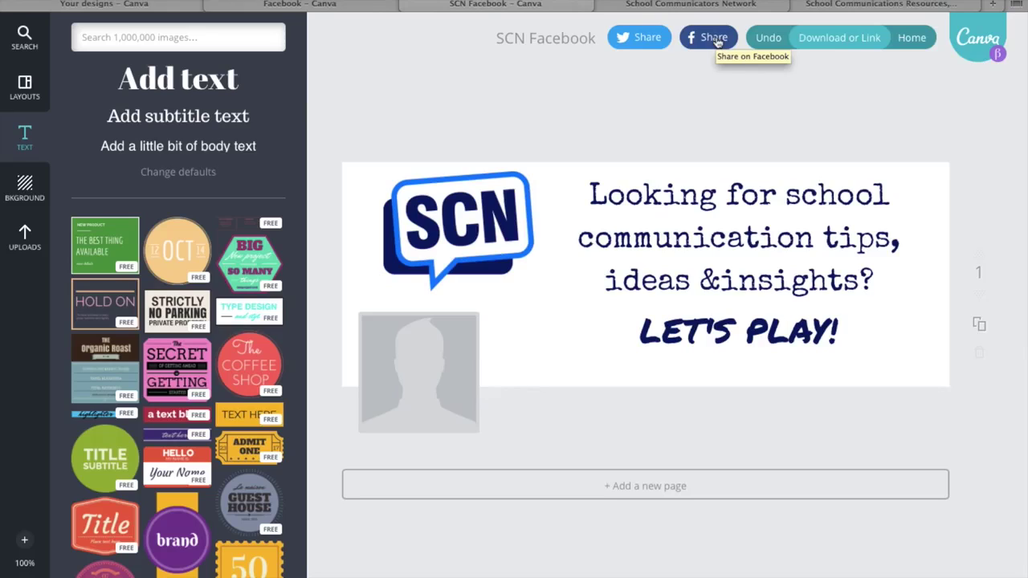
Step: Publish the SCN Facebook design as a downloadable image, view the exported file, and return to the design in Safari
{"action": "left_click", "coordinate": [858, 39]}
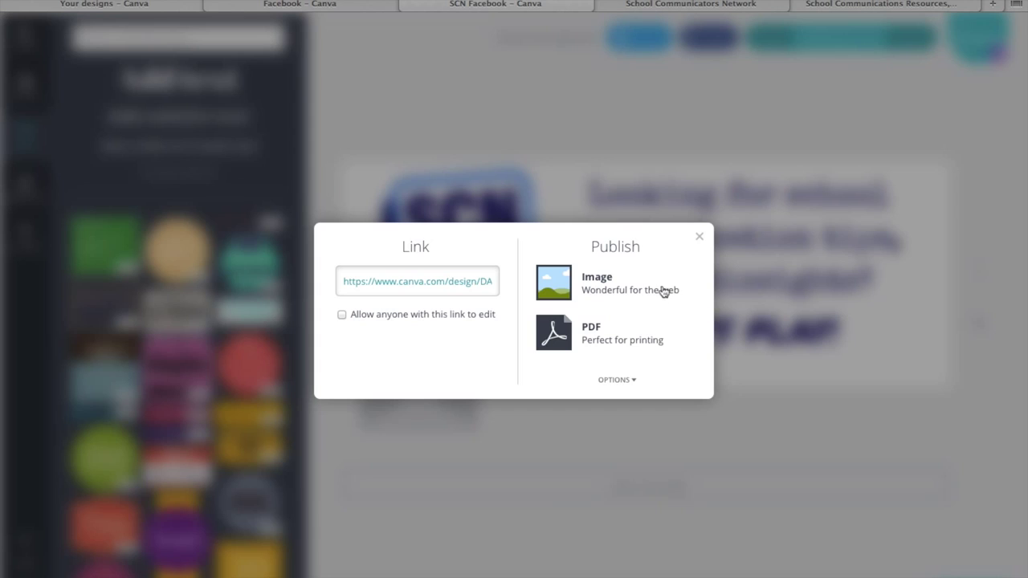
{"action": "left_click", "coordinate": [594, 289]}
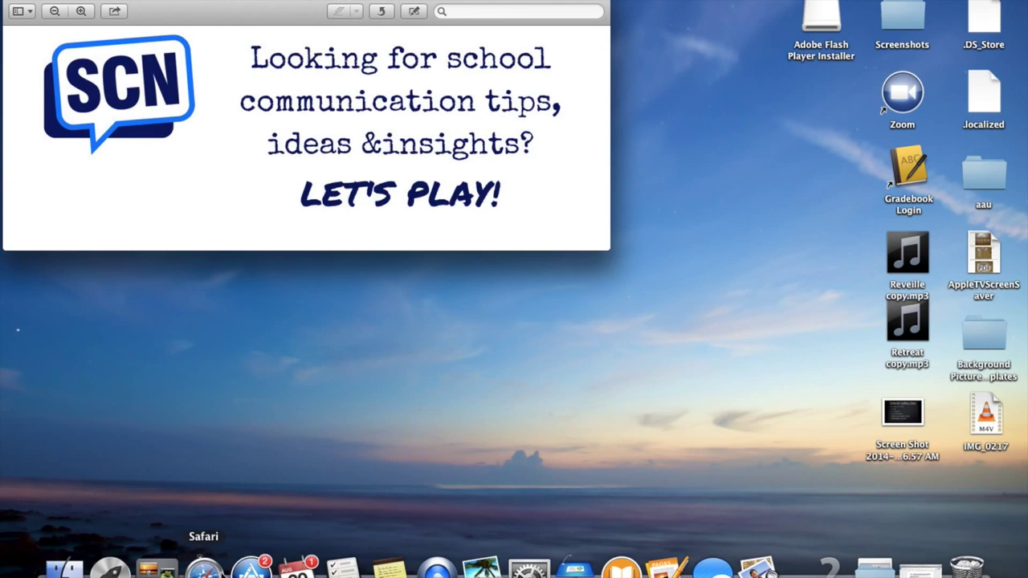
{"action": "left_click", "coordinate": [204, 568]}
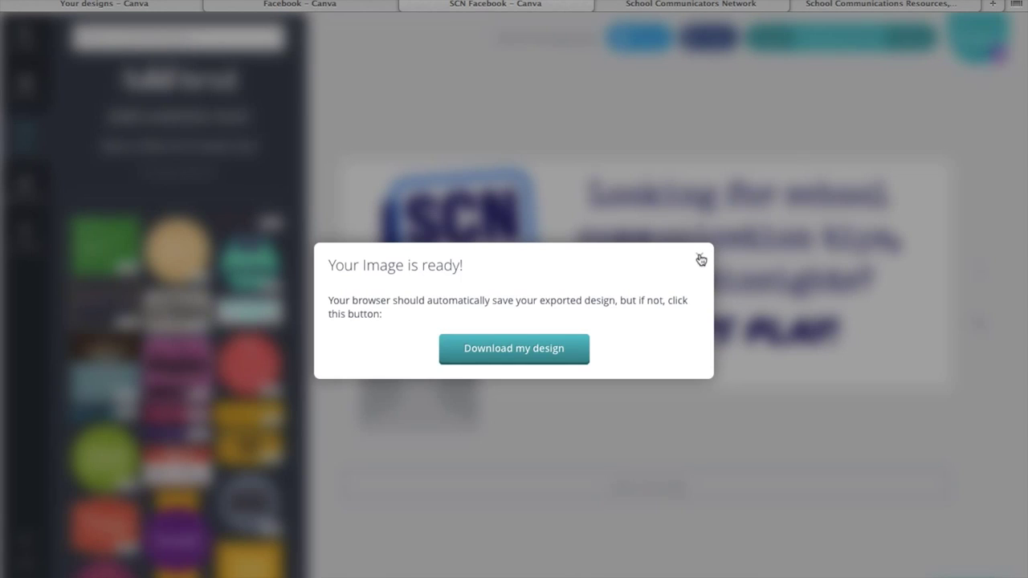
{"action": "left_click", "coordinate": [700, 259]}
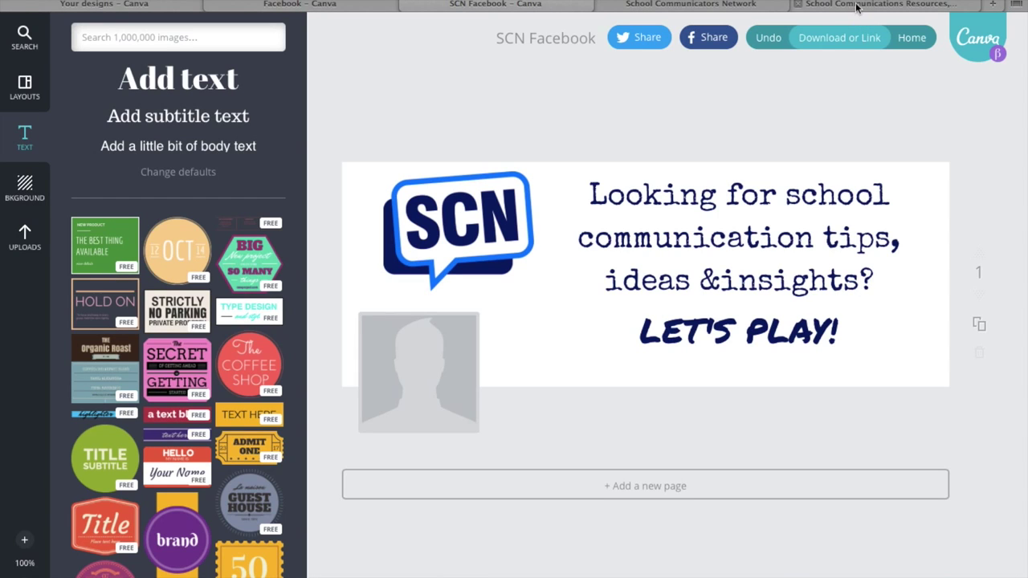
Step: On the School Communicators Network Facebook page, upload "SCN Facebook.jpg" from the Downloads folder as the new cover photo
{"action": "left_click", "coordinate": [751, 8]}
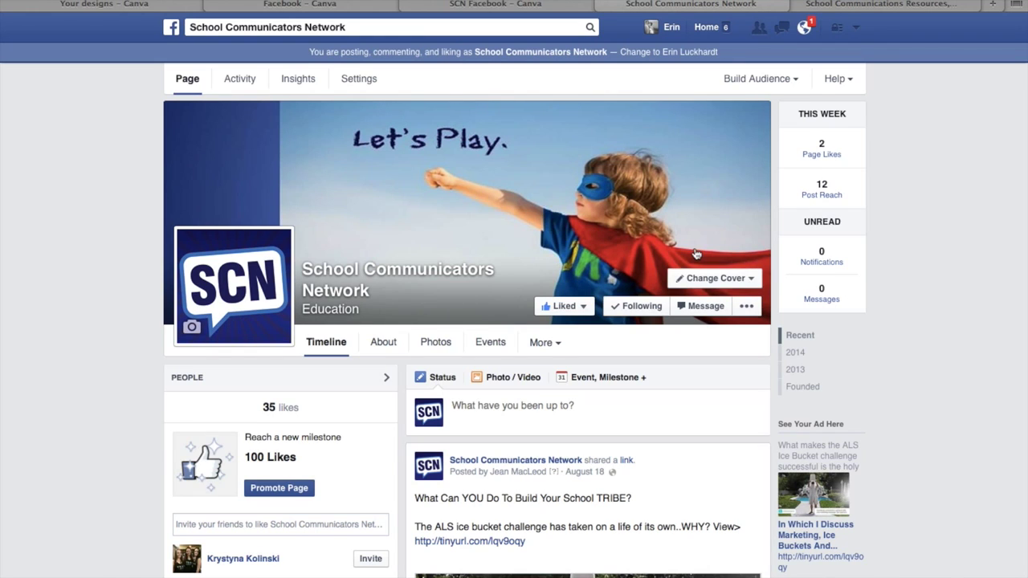
{"action": "left_click", "coordinate": [721, 284]}
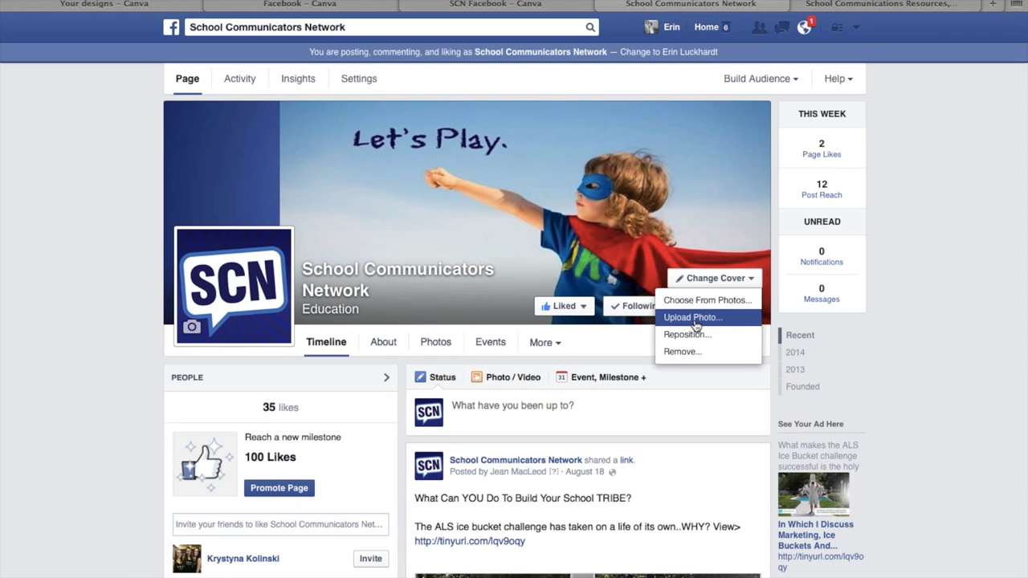
{"action": "left_click", "coordinate": [694, 318]}
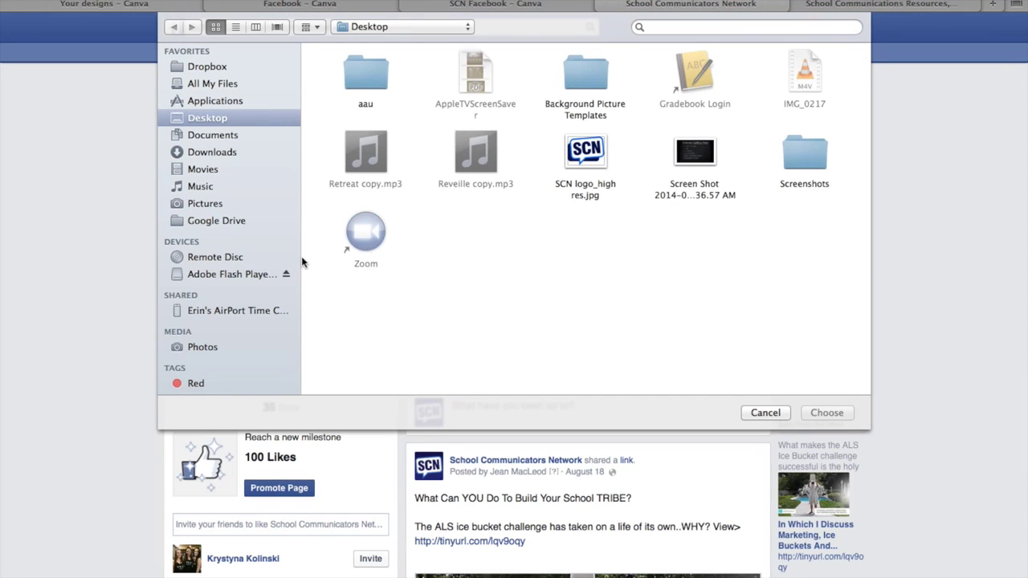
{"action": "left_click", "coordinate": [194, 153]}
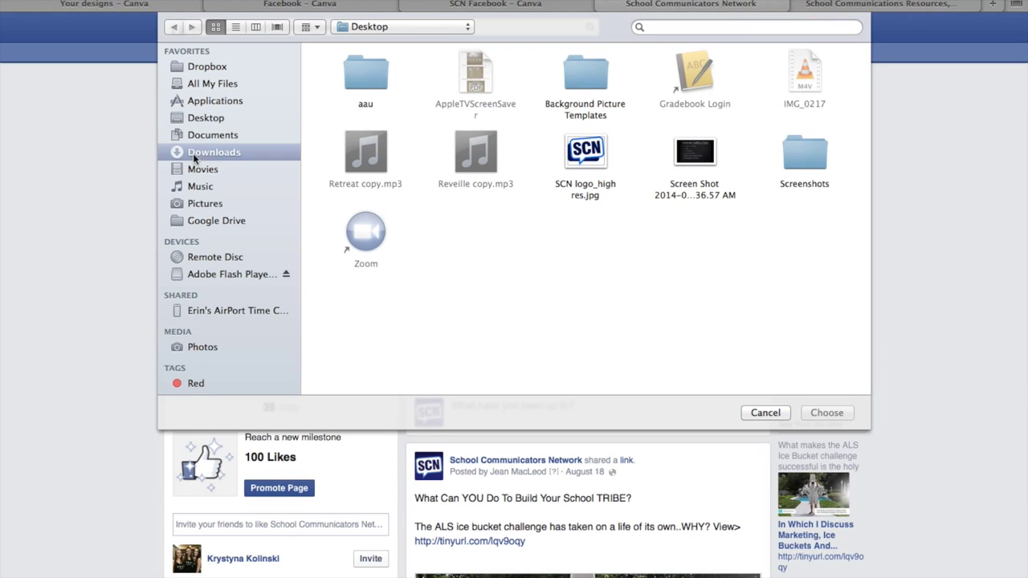
{"action": "scroll", "coordinate": [675, 357], "scroll_direction": "down", "scroll_amount": 10}
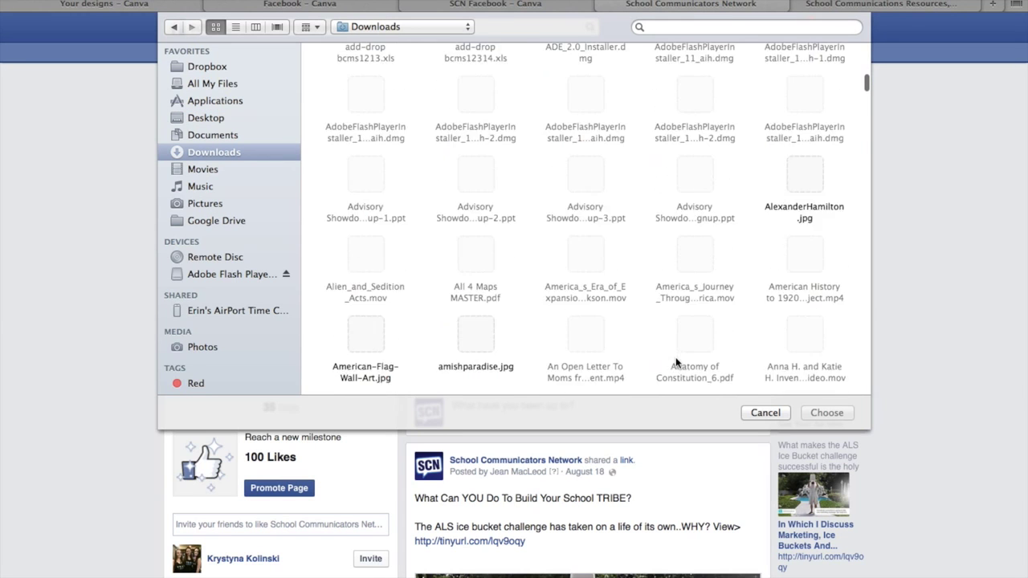
{"action": "scroll", "coordinate": [676, 363], "scroll_direction": "down", "scroll_amount": 20}
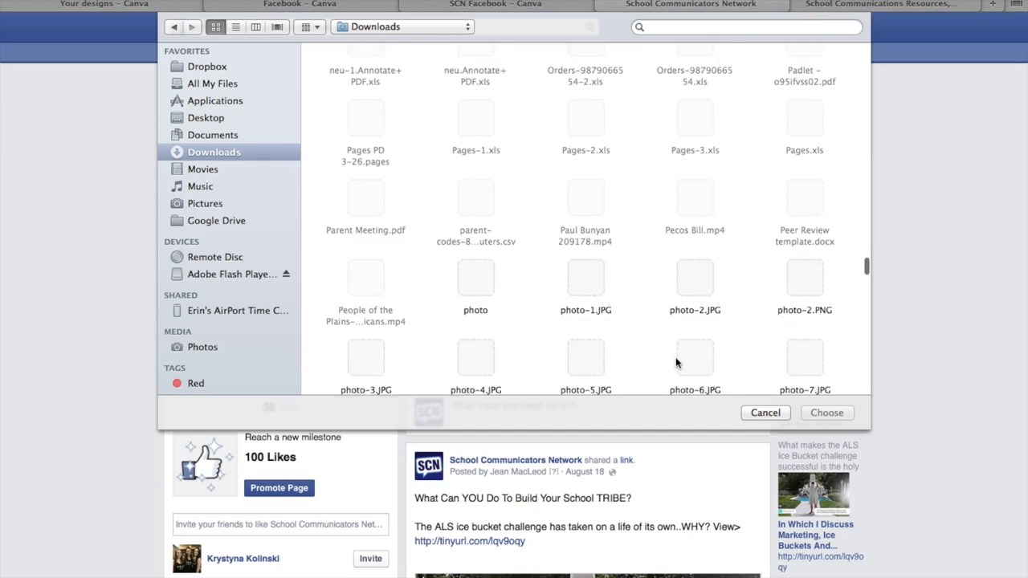
{"action": "scroll", "coordinate": [676, 363], "scroll_direction": "down", "scroll_amount": 20}
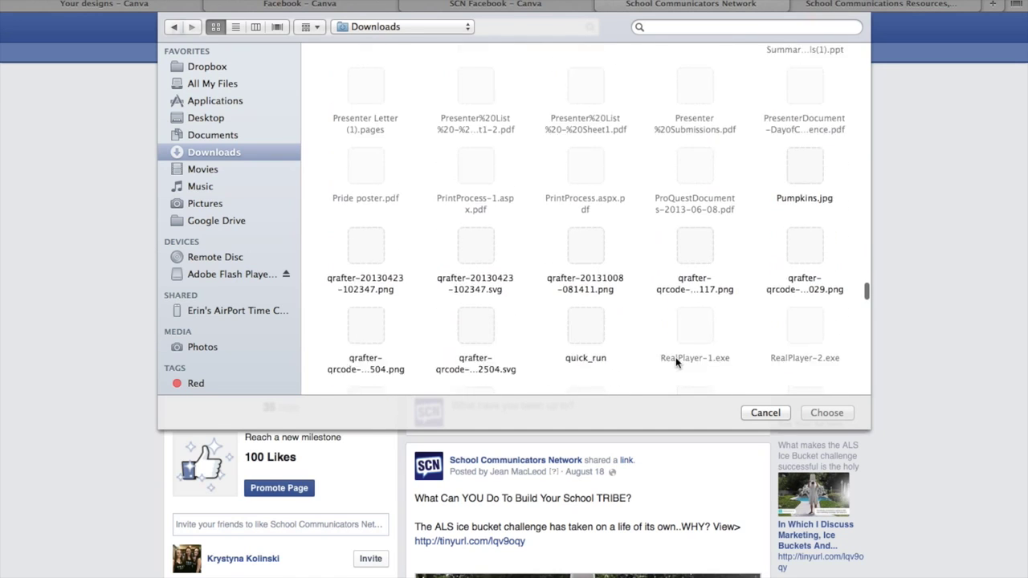
{"action": "scroll", "coordinate": [675, 363], "scroll_direction": "down", "scroll_amount": 8}
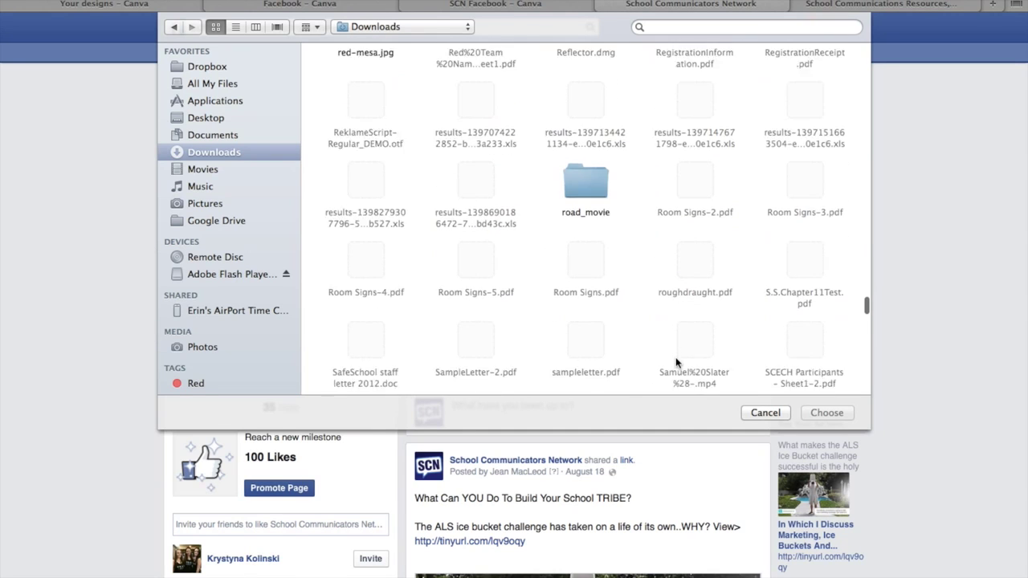
{"action": "scroll", "coordinate": [675, 363], "scroll_direction": "down", "scroll_amount": 3}
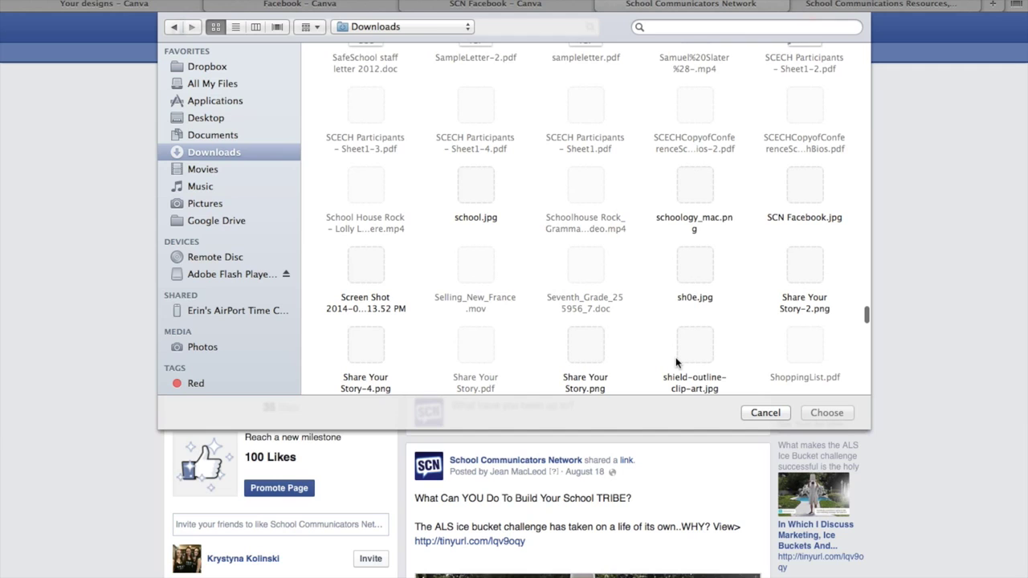
{"action": "left_click", "coordinate": [797, 207]}
{"action": "left_click", "coordinate": [829, 412]}
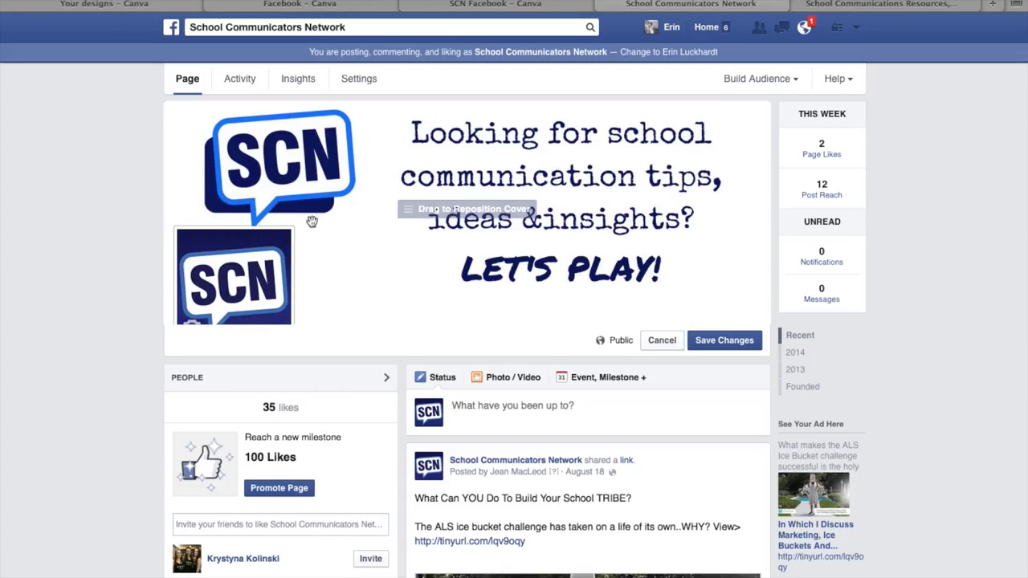
Step: Save the new cover photo without repositioning it and look over the updated Facebook page
{"action": "left_click", "coordinate": [724, 341]}
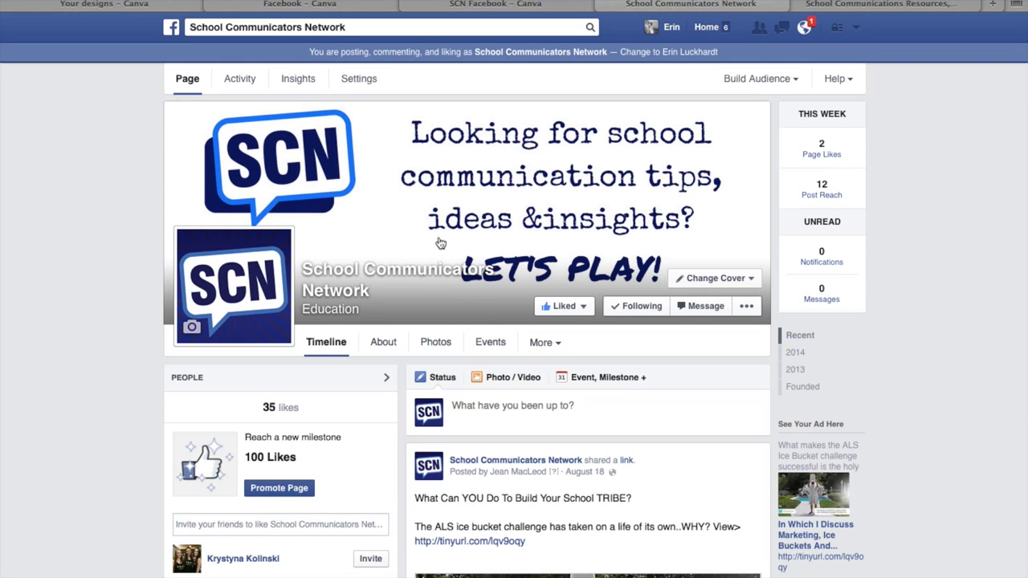
{"action": "scroll", "coordinate": [759, 220], "scroll_direction": "down", "scroll_amount": 3}
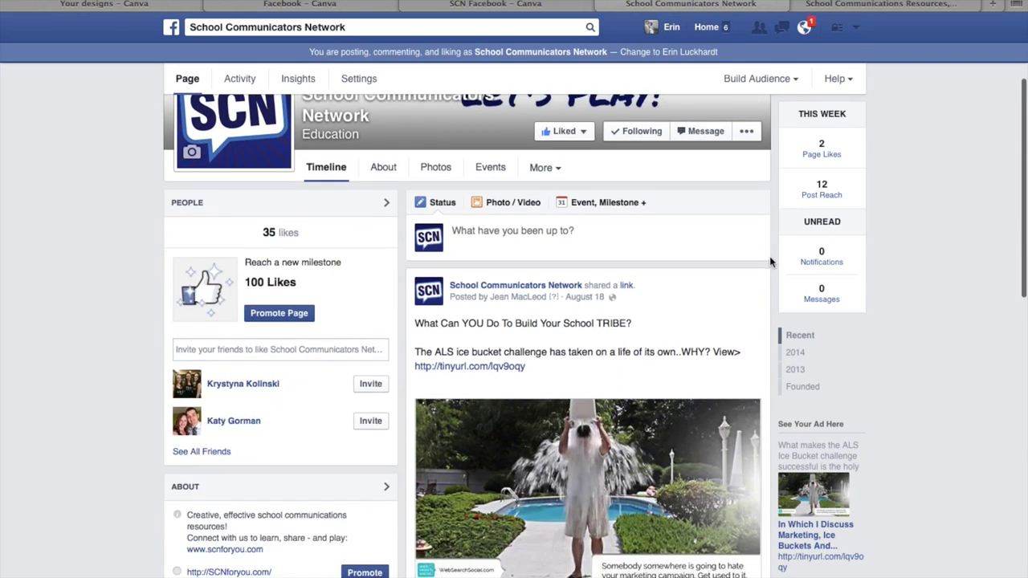
{"action": "scroll", "coordinate": [770, 256], "scroll_direction": "up", "scroll_amount": 3}
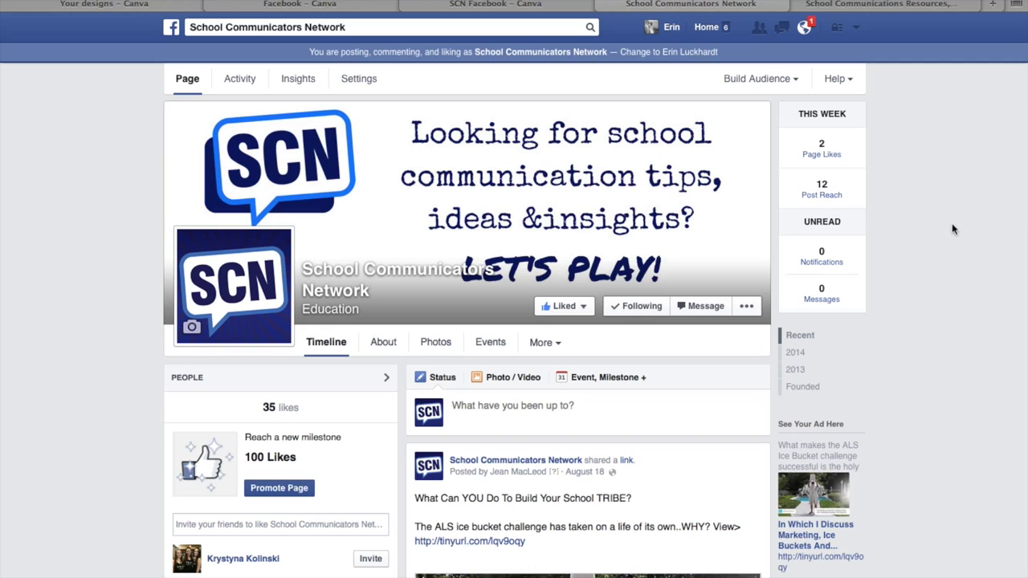